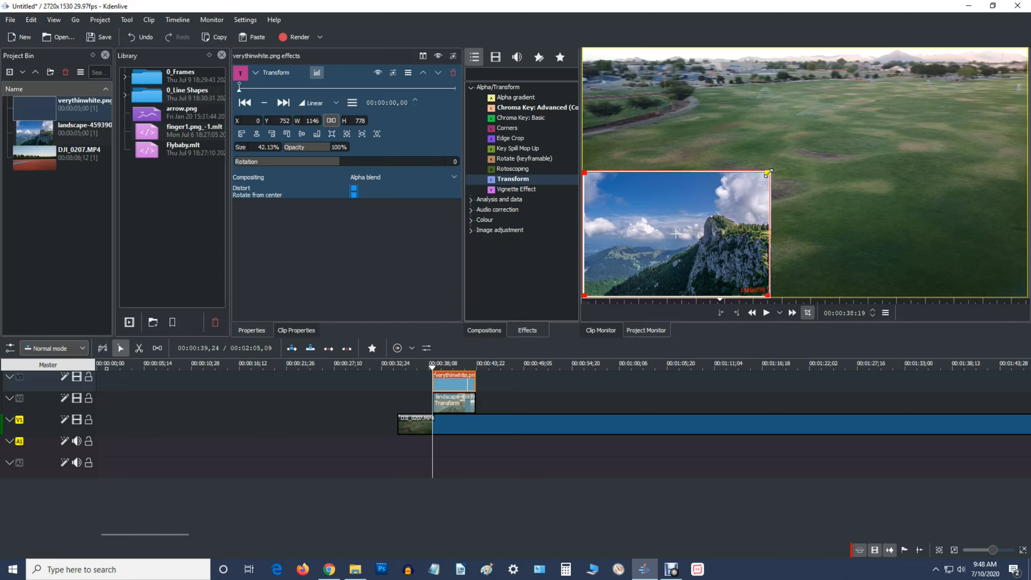
Enlarge the white frame overlay to about 1159 × 768 around the landscape picture, check it full screen, and turn off on-monitor editing.
drag(768, 174, 771, 175)
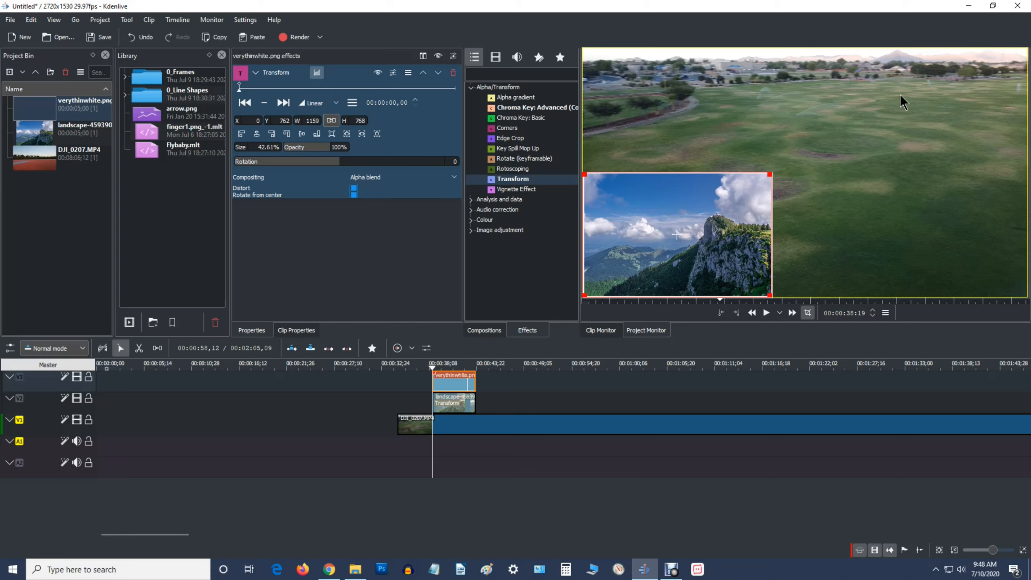
mouse_move(1016, 59)
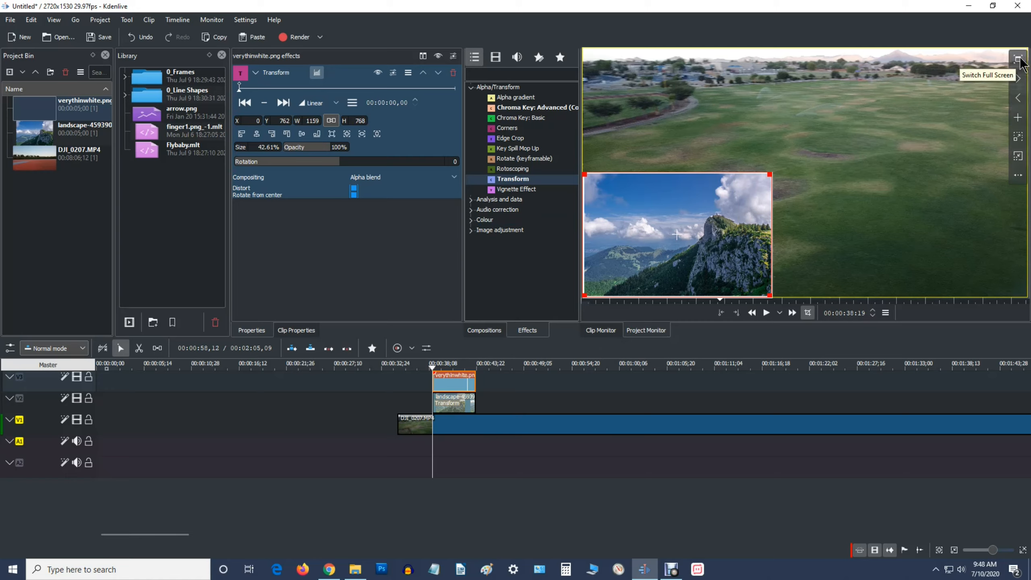
click(1018, 59)
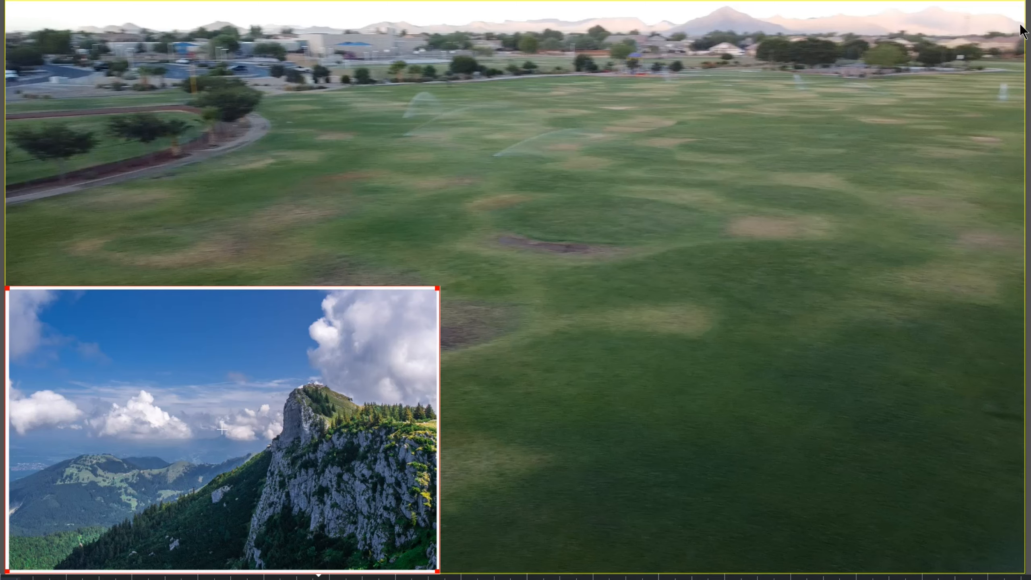
mouse_move(1021, 31)
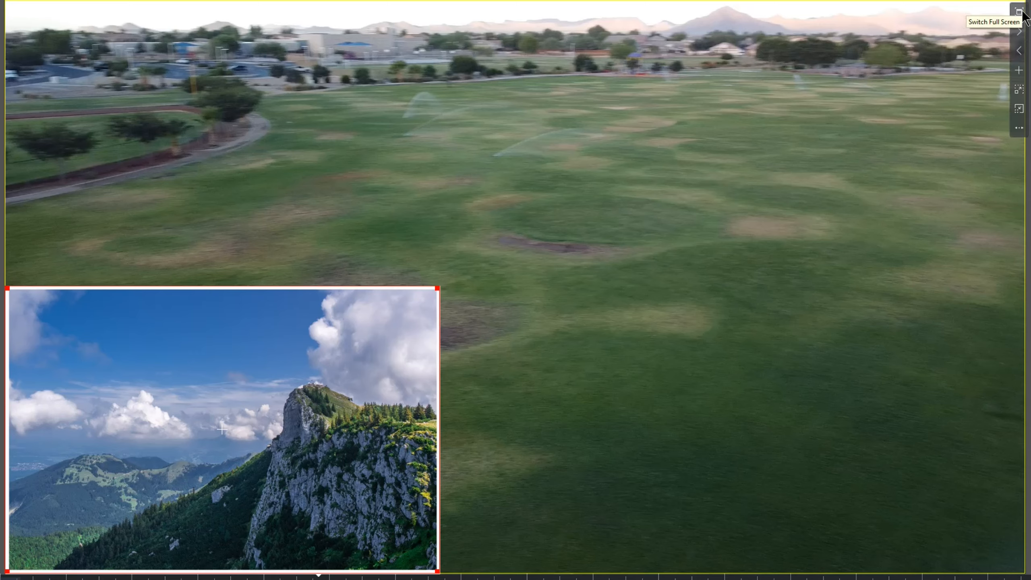
click(1020, 12)
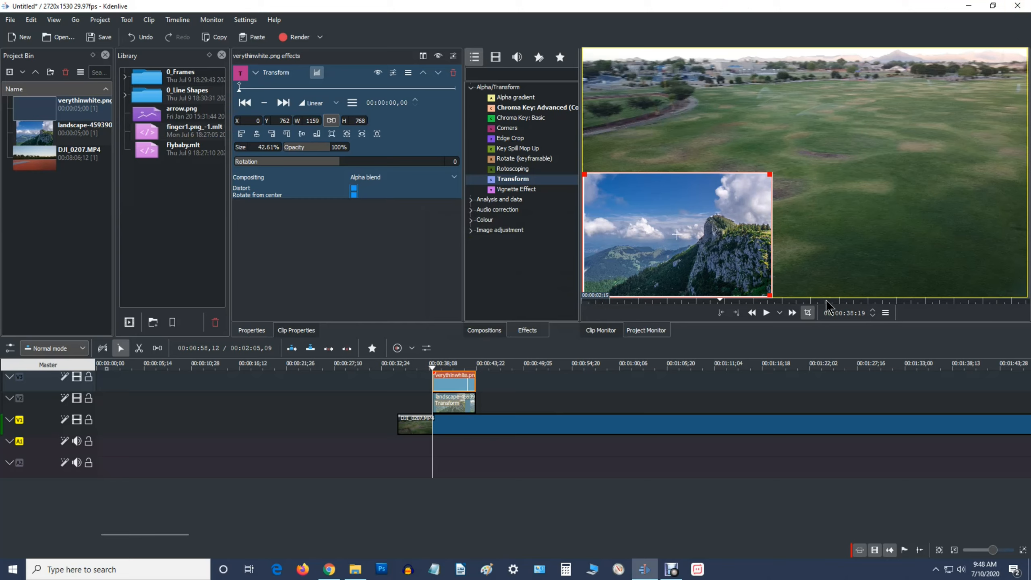
click(808, 313)
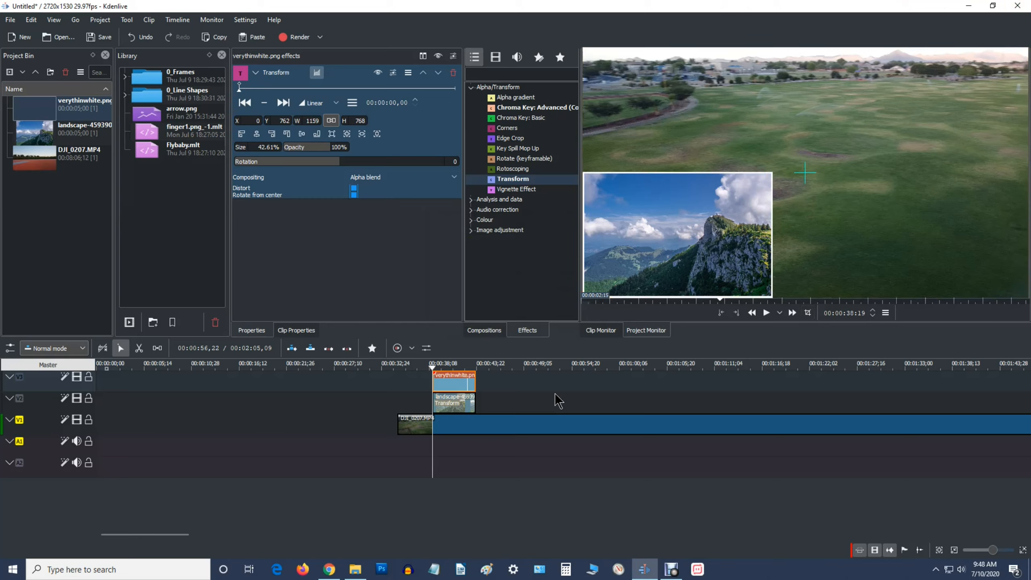
Play the timeline from just before the framed landscape picture until past its end.
click(421, 367)
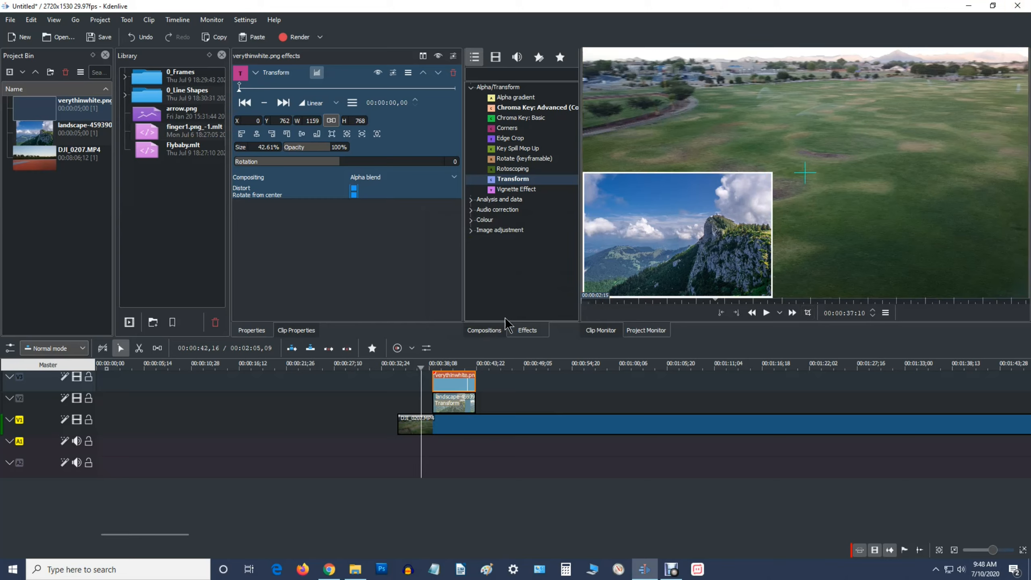
click(766, 313)
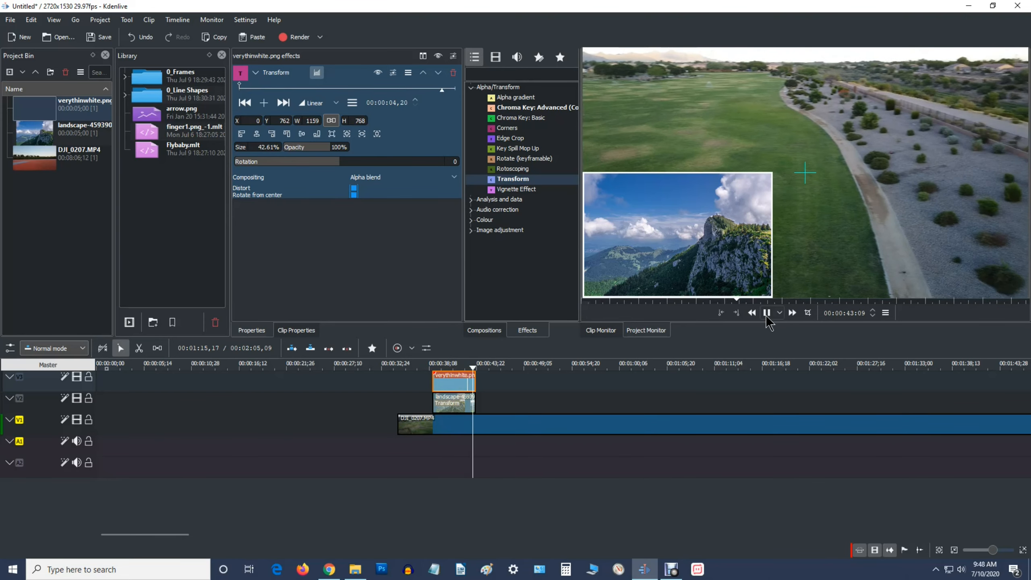
click(766, 316)
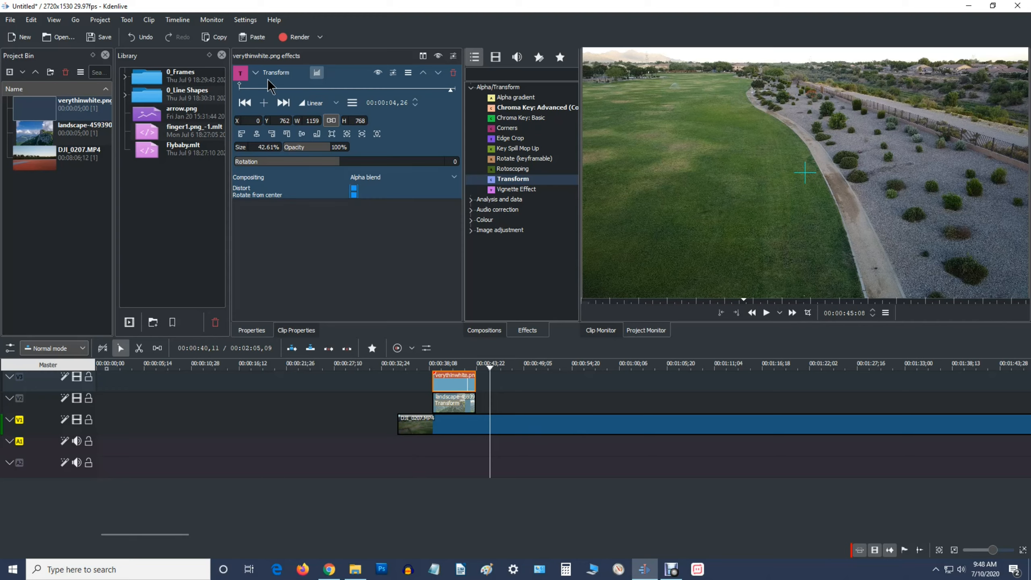
Add Transform keyframes to the white frame clip at 00:00:04,15 and 00:00:04,29, with opacity 0% at the last one.
click(241, 88)
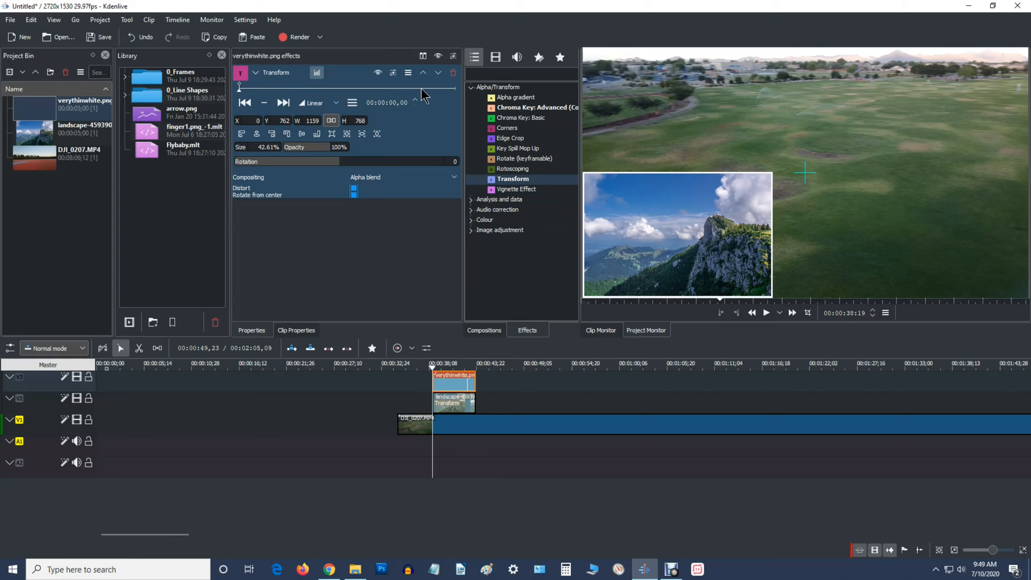
click(436, 88)
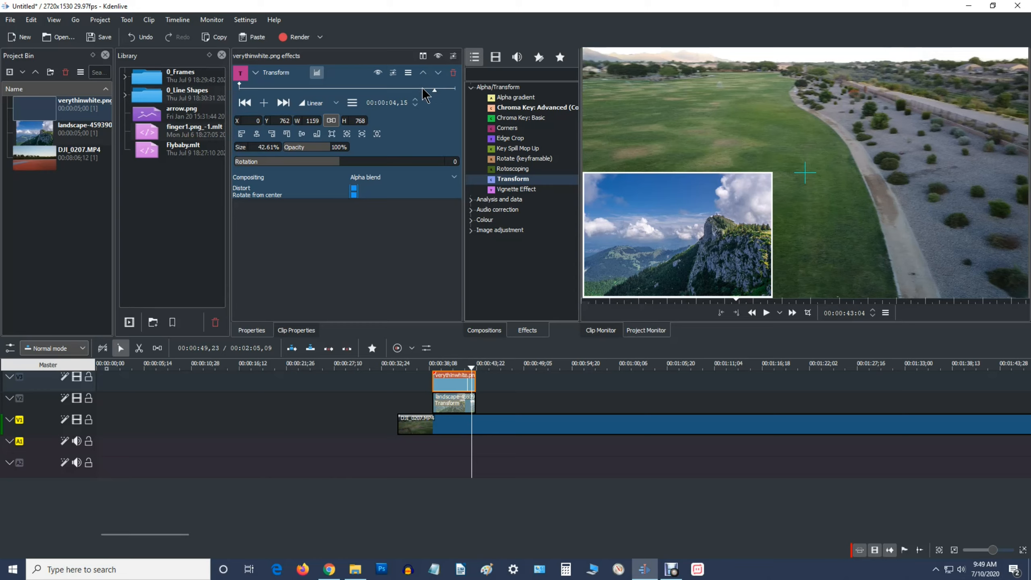
click(264, 104)
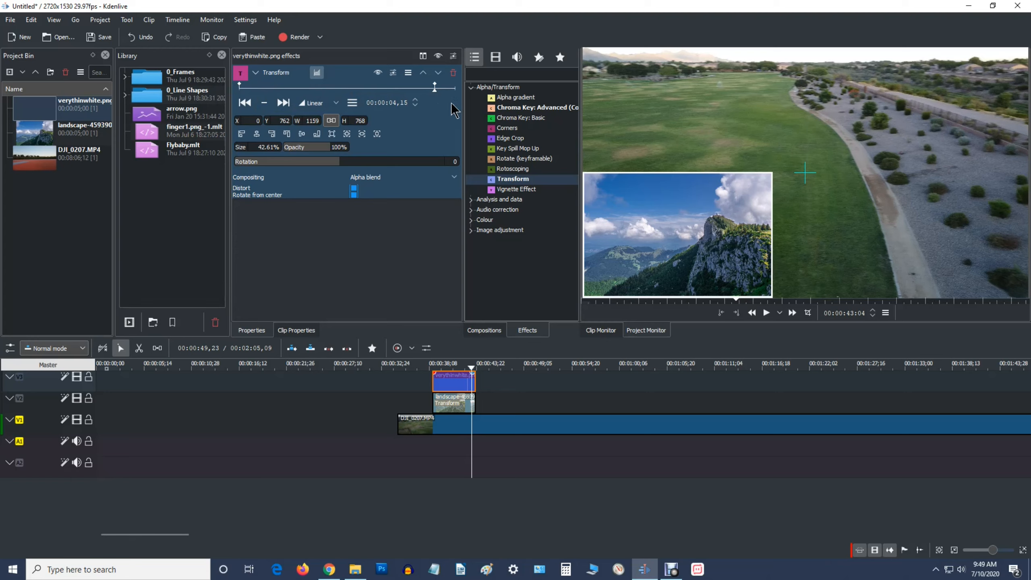
click(455, 87)
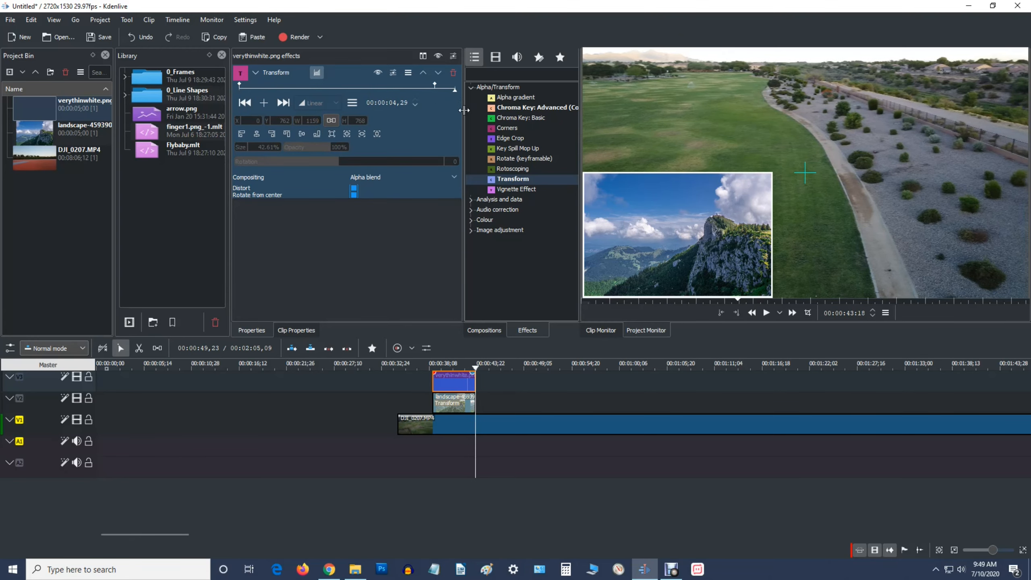
click(264, 103)
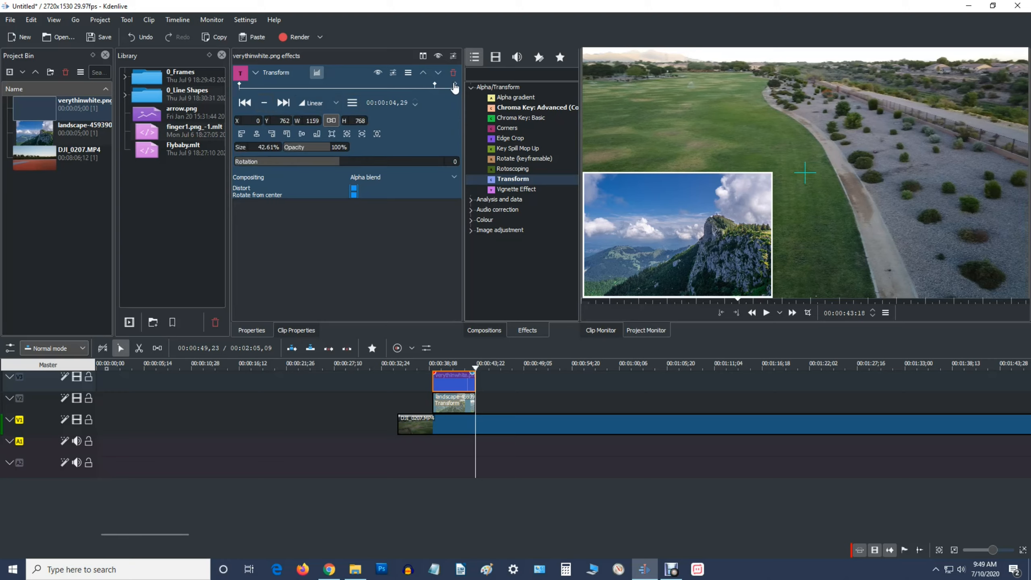
drag(338, 147, 278, 149)
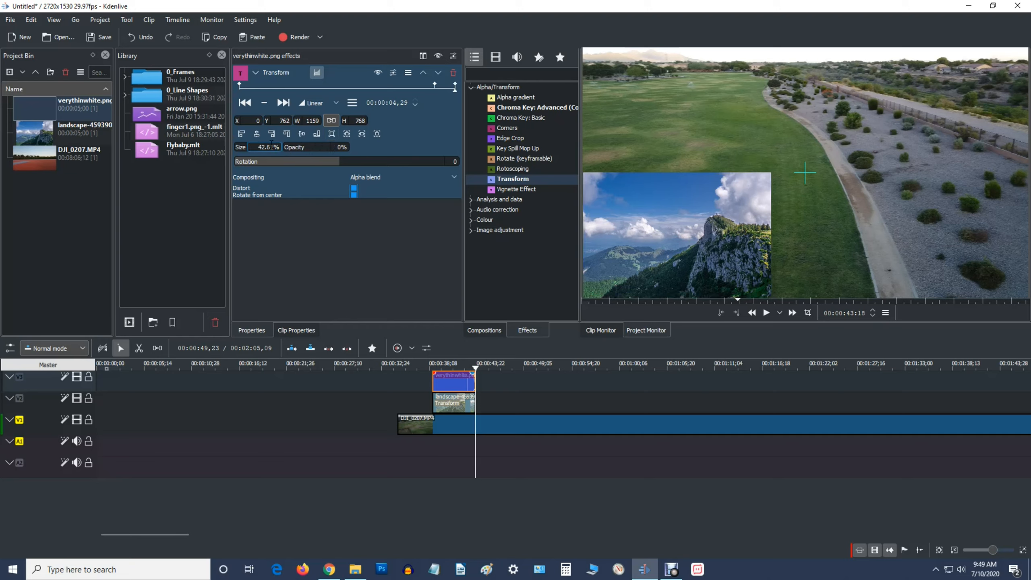
Play the last part of the white frame clip to check its fade-out.
click(458, 365)
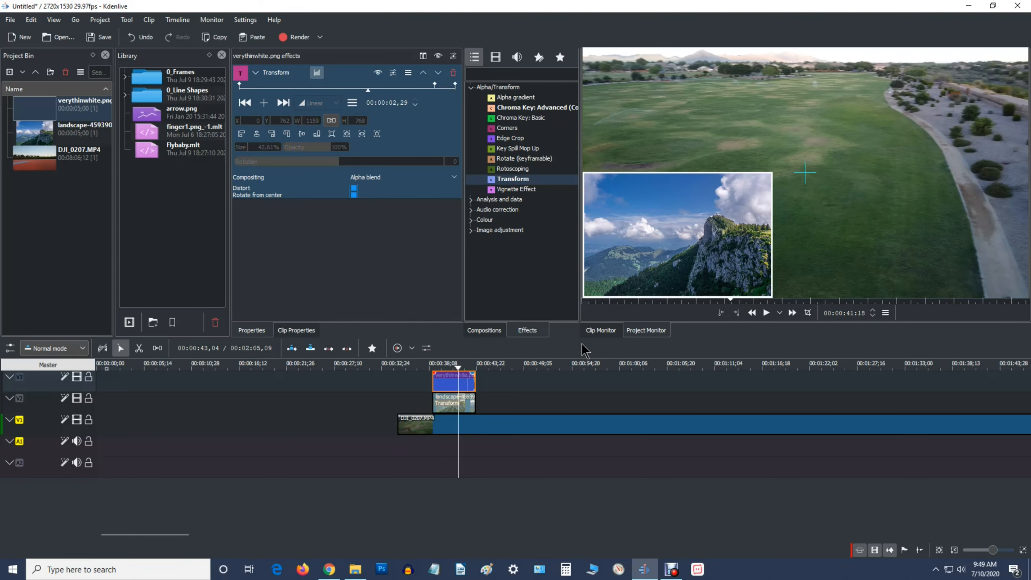
click(766, 312)
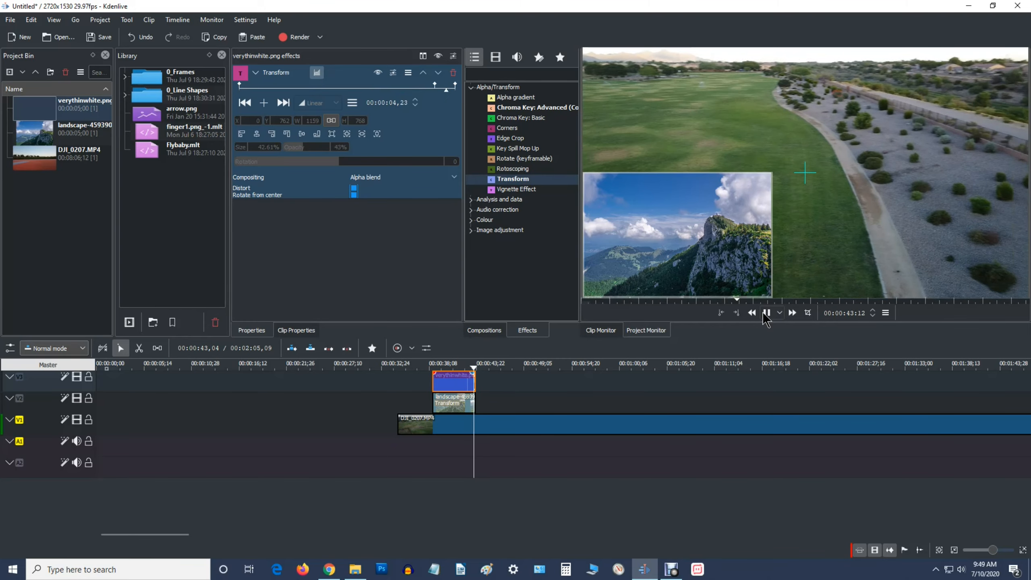
click(766, 312)
Add Transform keyframes to the landscape clip at 00:00:04,14 and 00:00:04,29, with opacity 0% at the last one.
click(458, 401)
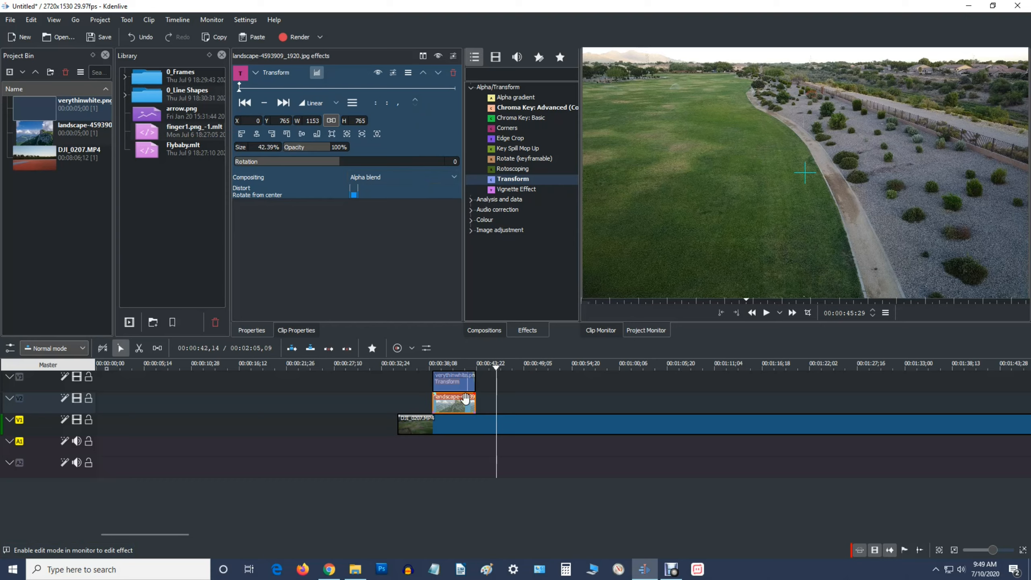
click(434, 89)
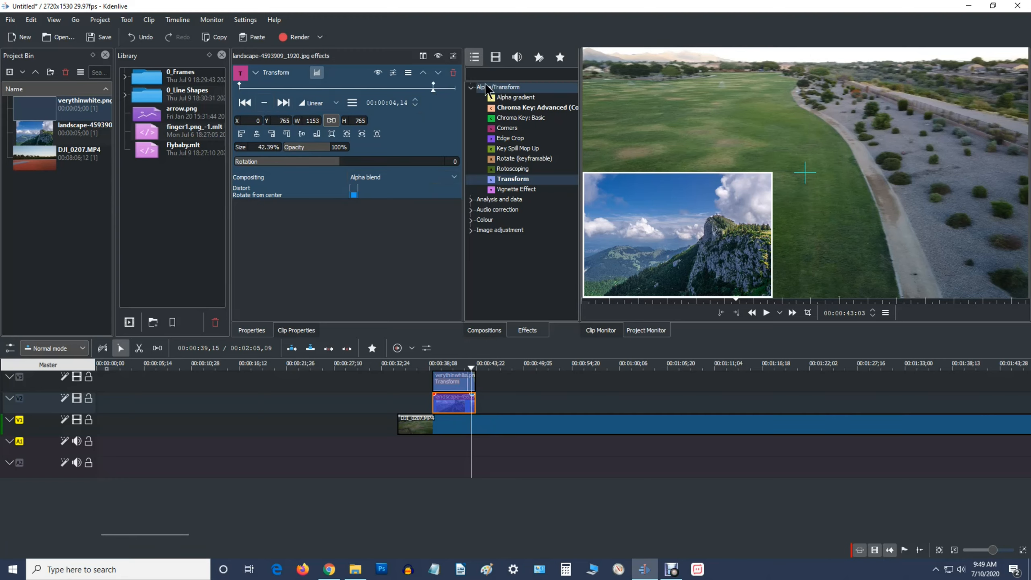
click(453, 89)
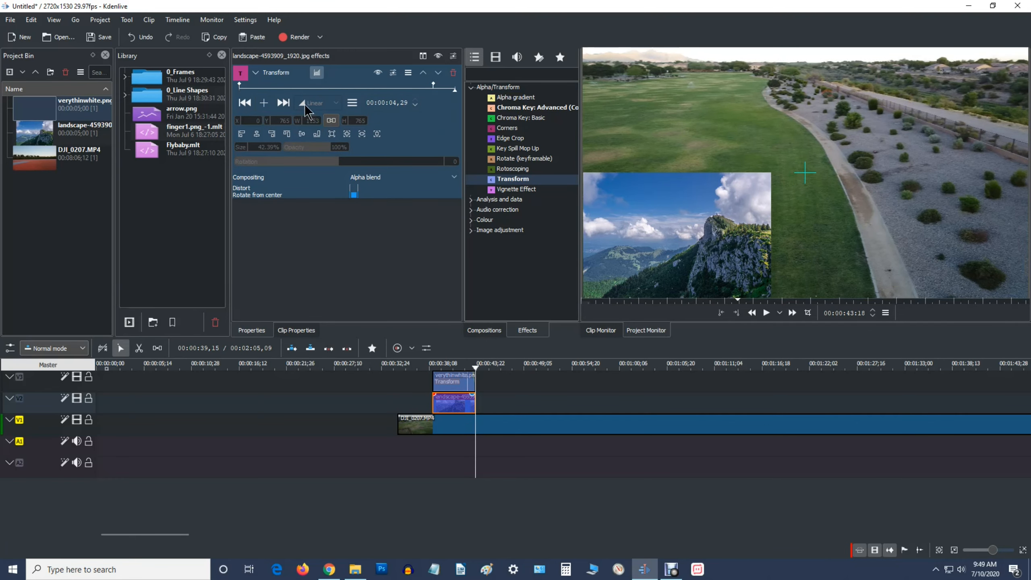
click(263, 104)
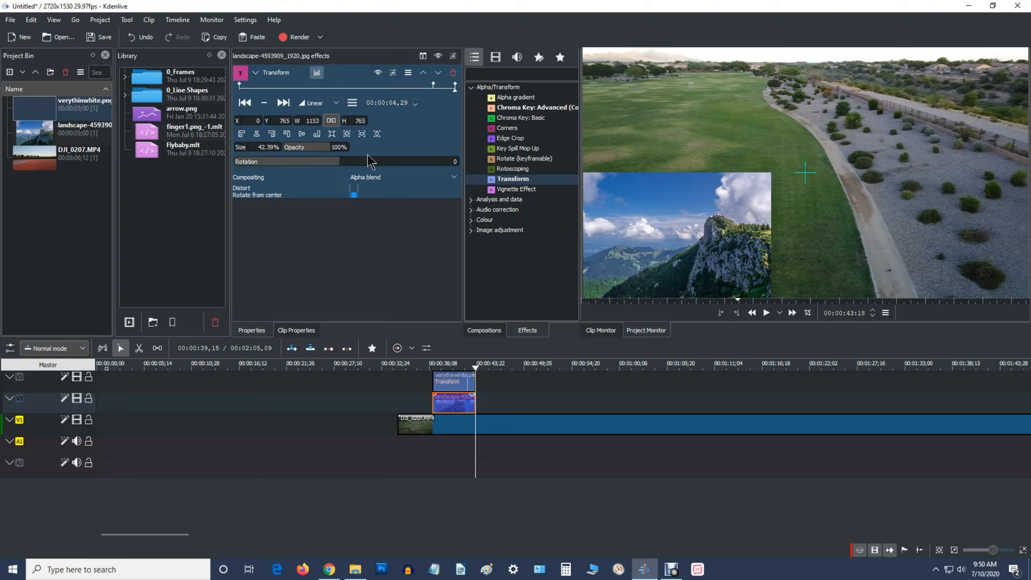
drag(327, 151, 295, 149)
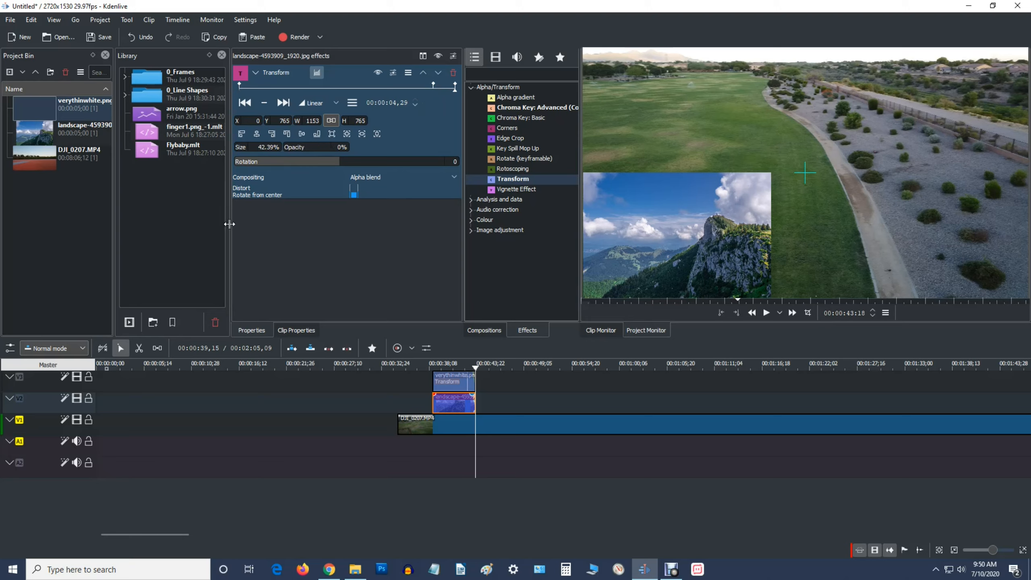
Play the timeline across the landscape and frame clips to check that both fade out together.
click(417, 365)
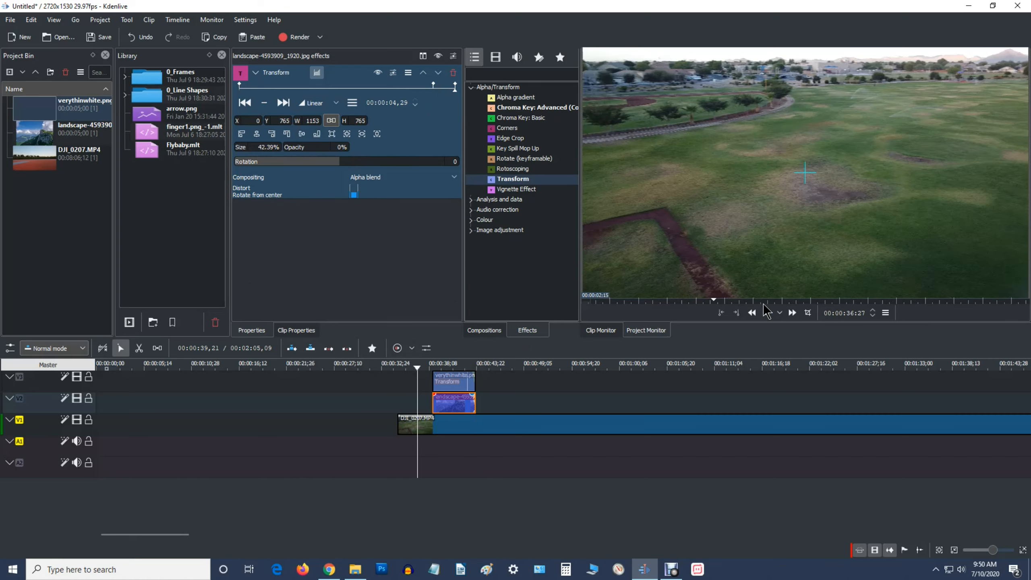
click(766, 312)
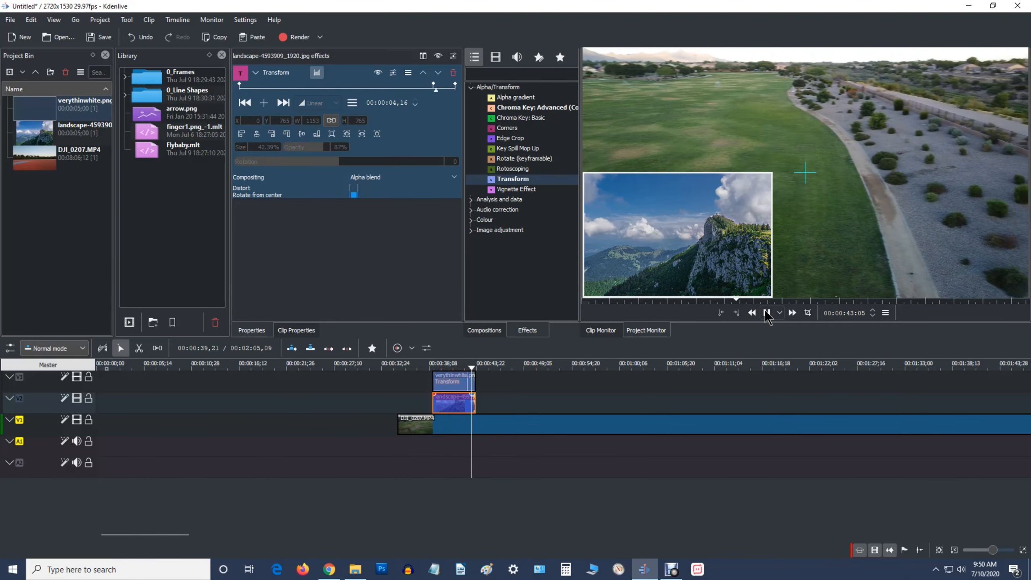
click(766, 312)
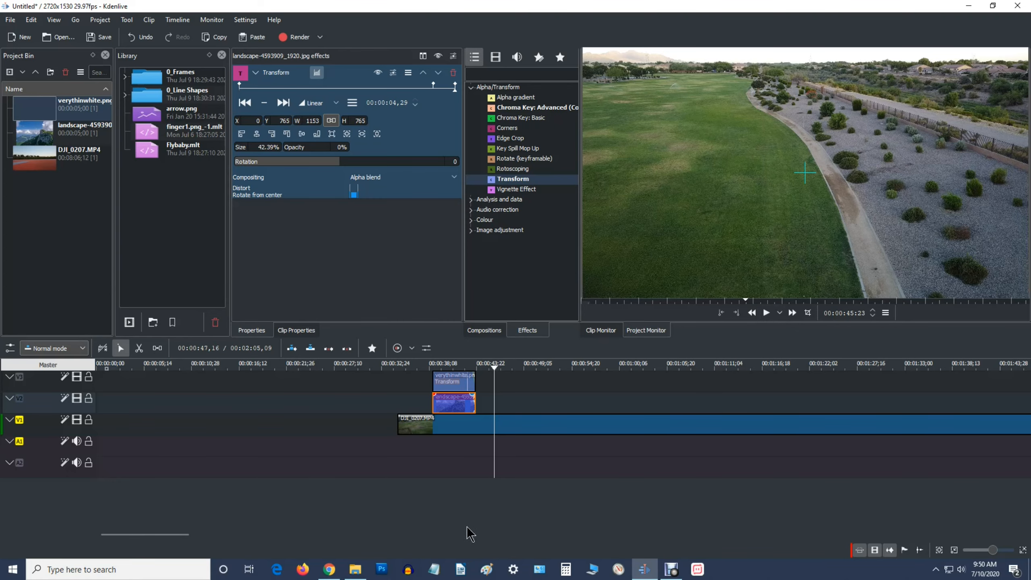
Import young-hare-5374708_1920.jpg from the 2020-07-09 Kdenlive frames folder into the project bin.
click(356, 569)
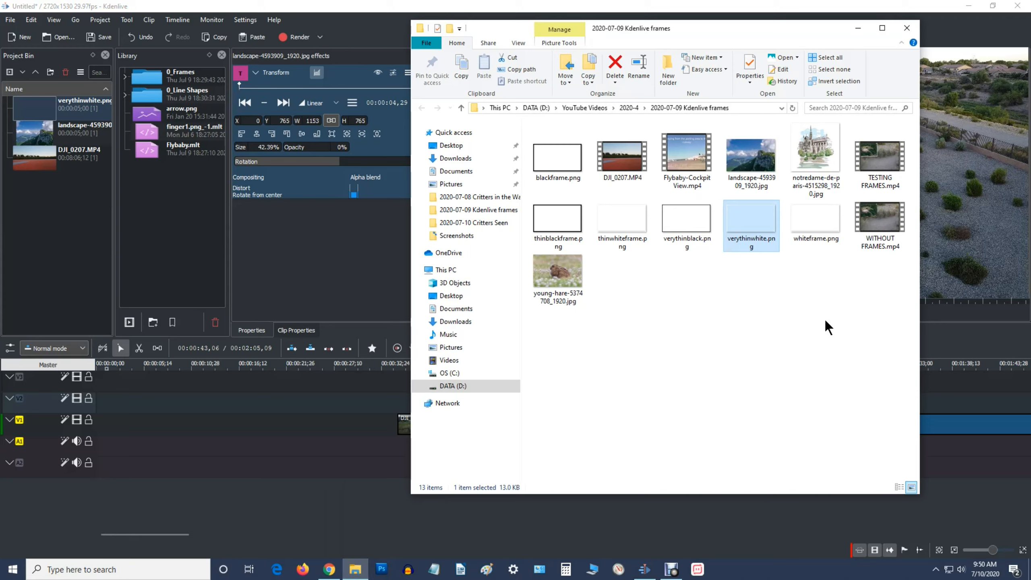
click(554, 274)
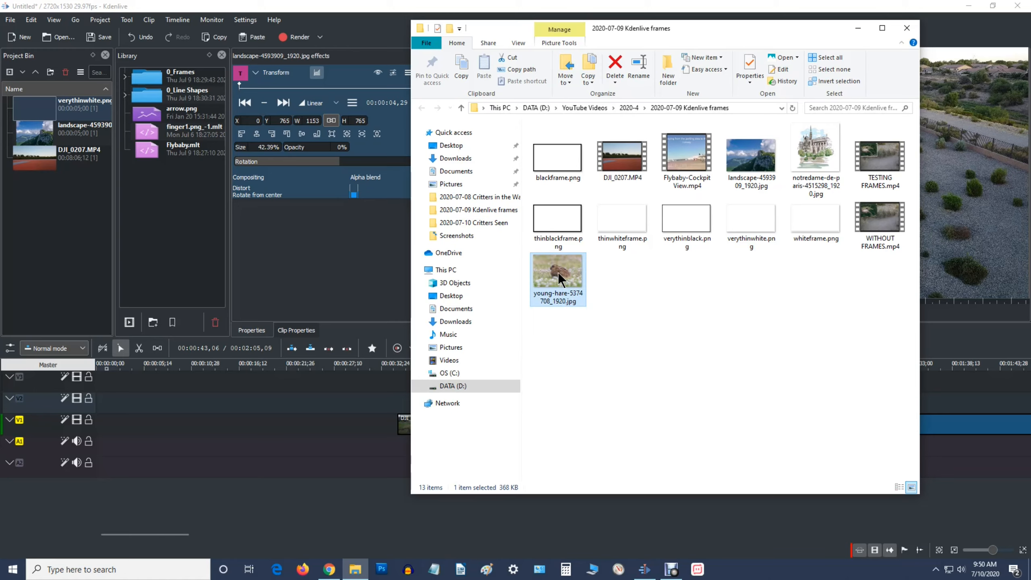
drag(558, 280, 49, 264)
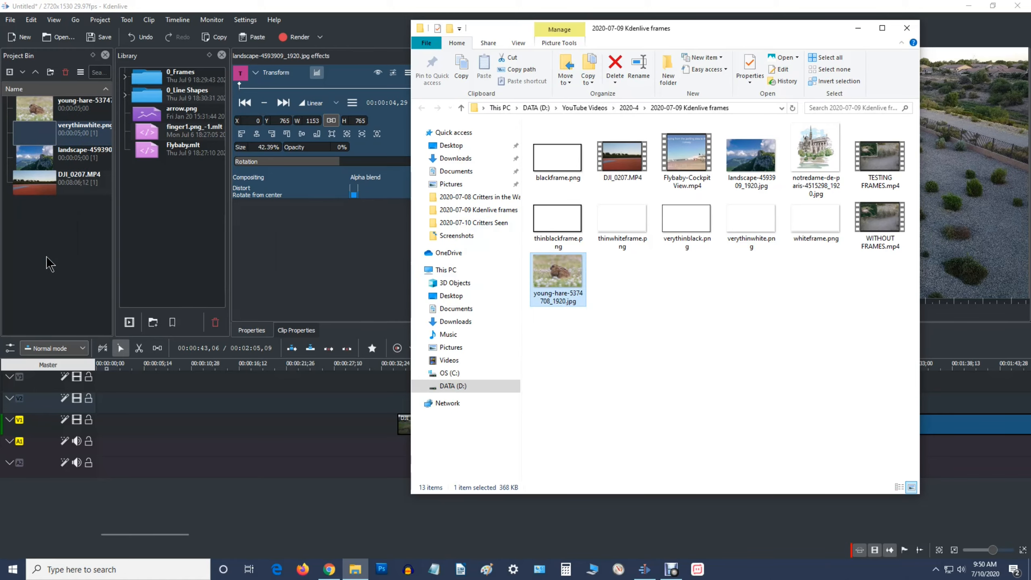
click(46, 263)
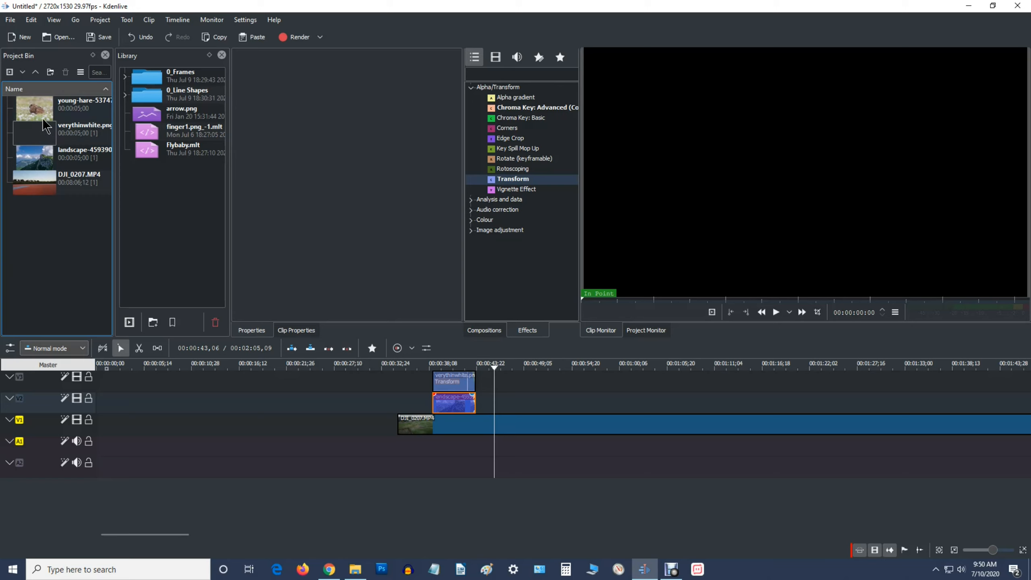
Place the hare image on track V2 shortly after the landscape clip, at about 00:00:44:08, and play that section.
click(36, 102)
drag(36, 102, 481, 397)
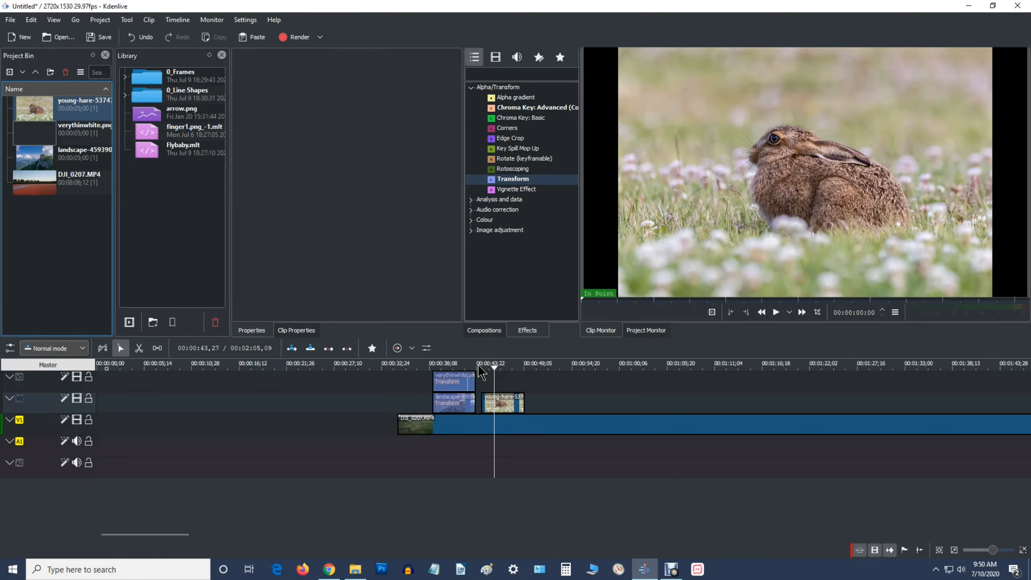
click(478, 366)
click(767, 313)
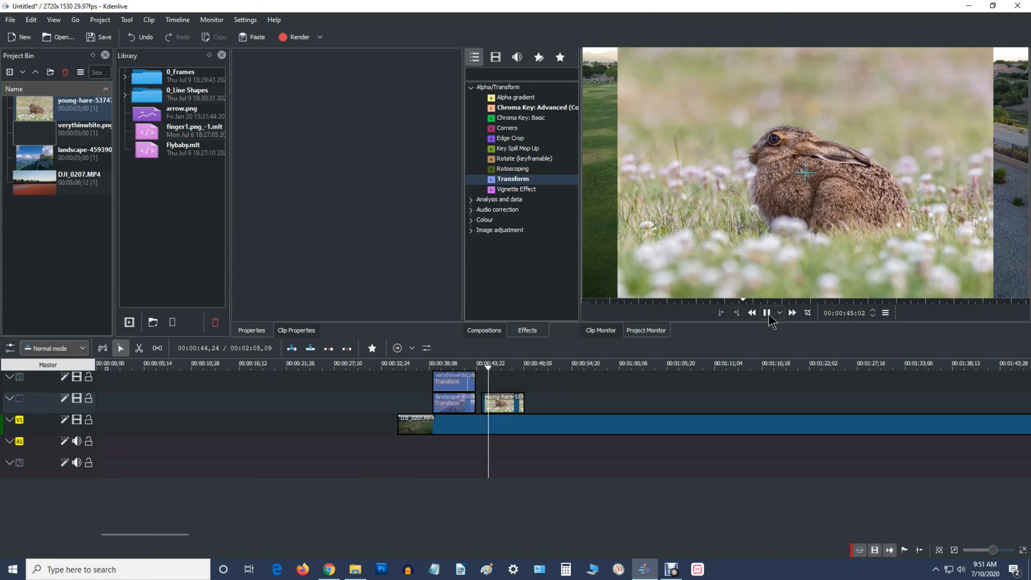
click(764, 311)
Add the Transform effect to the hare clip and enable on-monitor editing at its first keyframe.
click(494, 401)
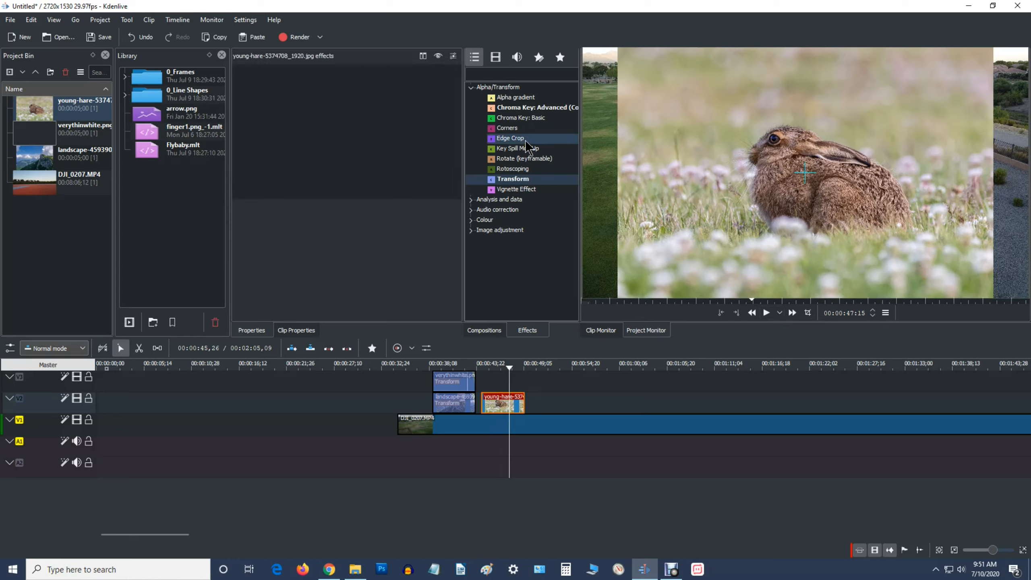
drag(512, 184, 497, 402)
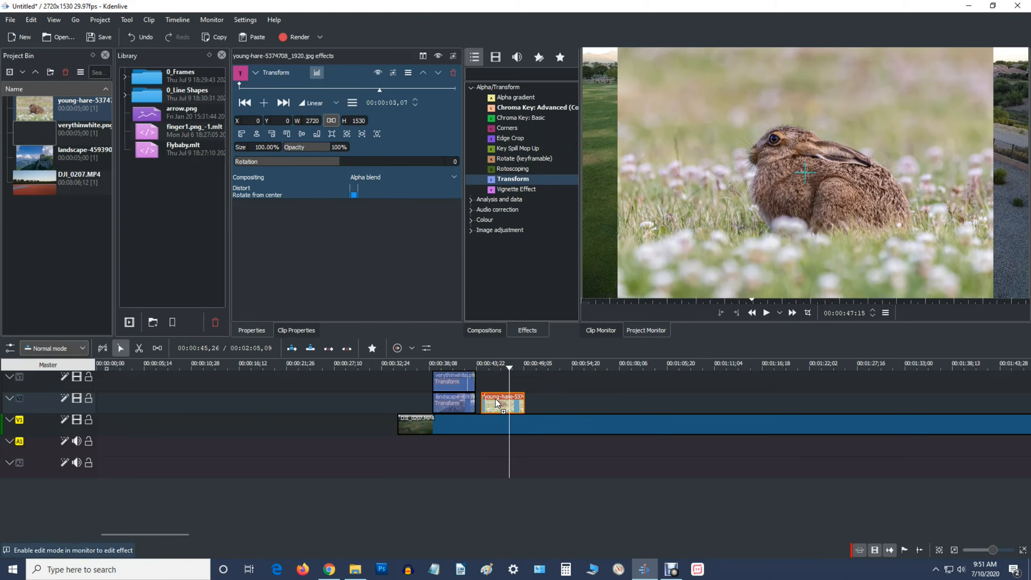
click(239, 86)
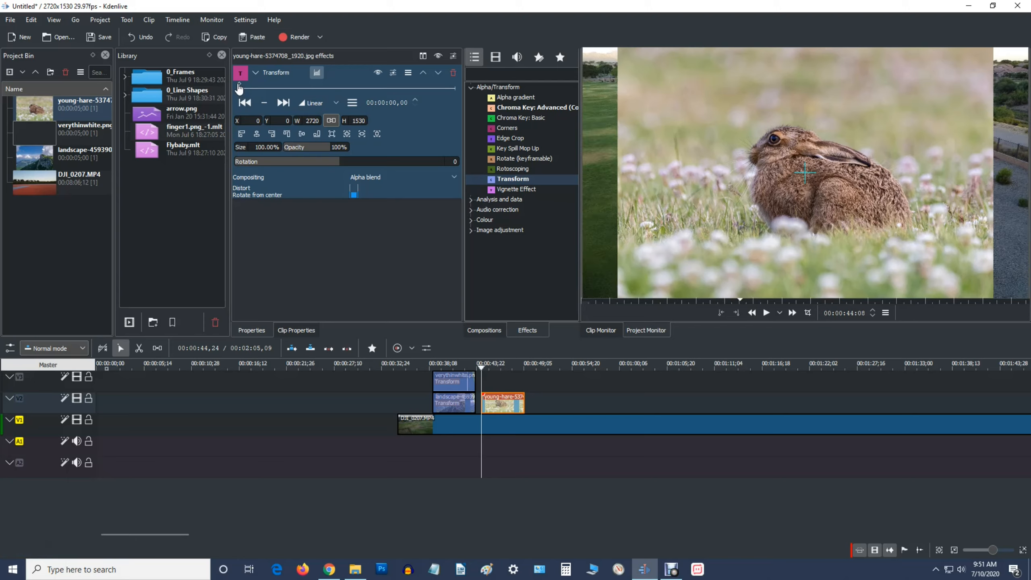
click(807, 313)
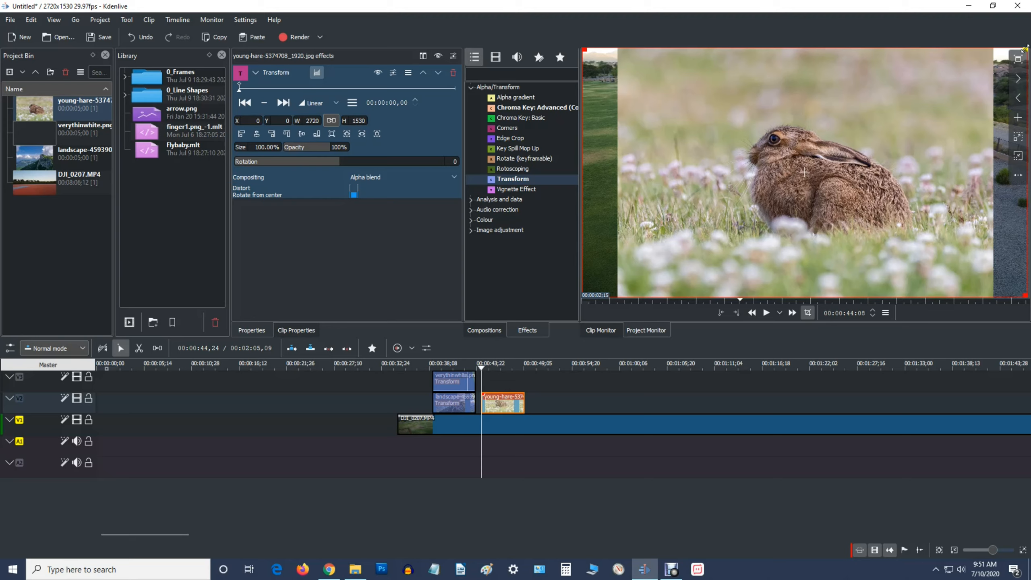
Shrink the hare picture to about 37% and place it in the upper-left corner of the video frame.
drag(1023, 48, 893, 130)
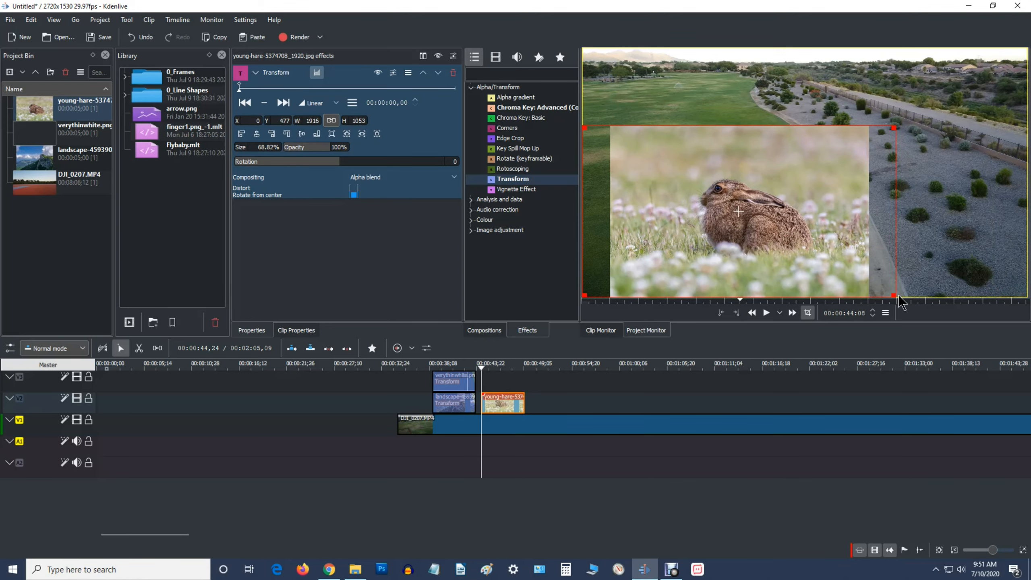
drag(892, 295, 744, 241)
drag(664, 185, 661, 99)
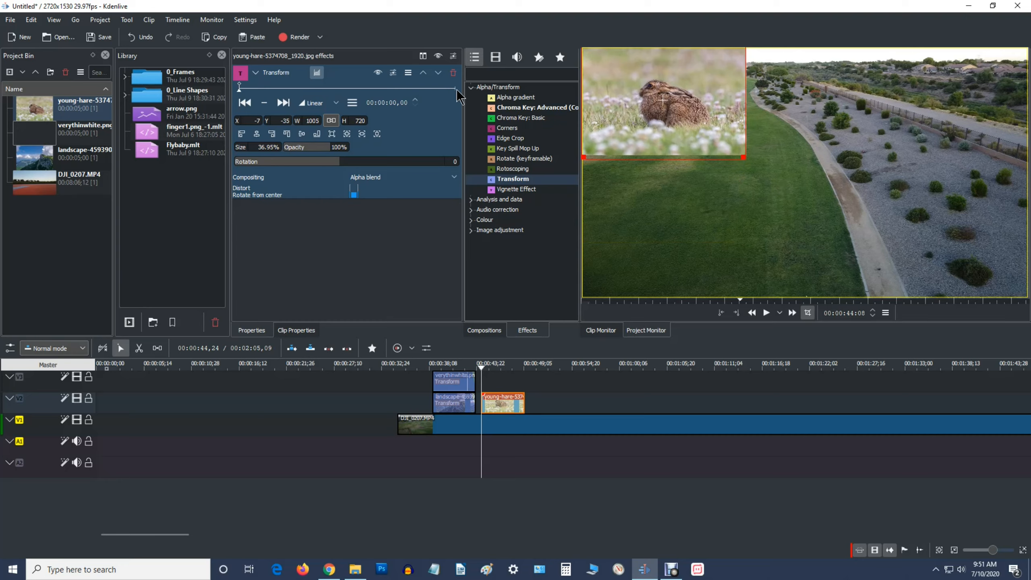
Add Transform keyframes to the hare clip at 00:00:04,13 and 00:00:04,29, setting opacity to 0% at the last one.
click(432, 87)
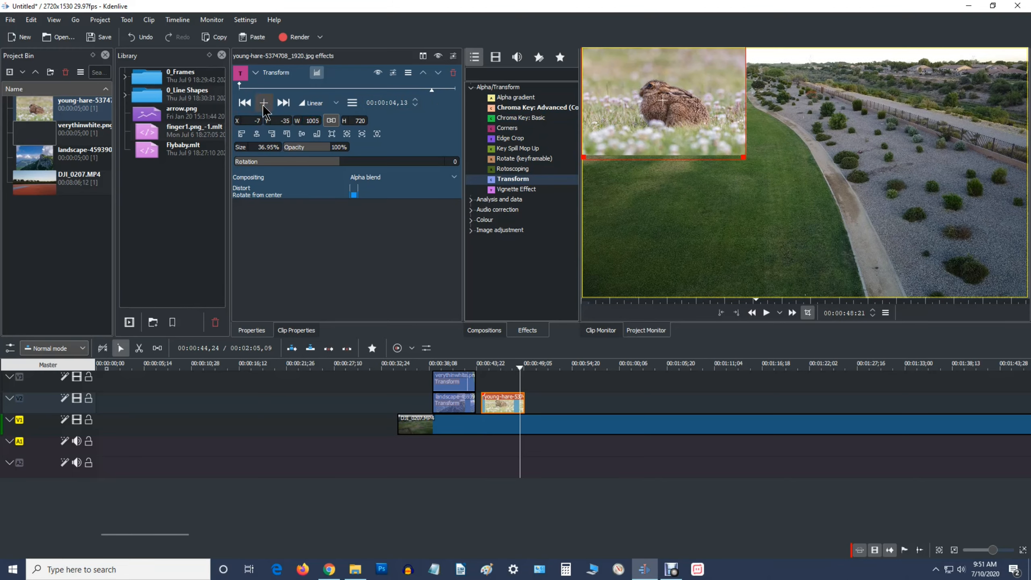
click(263, 102)
click(451, 88)
click(452, 89)
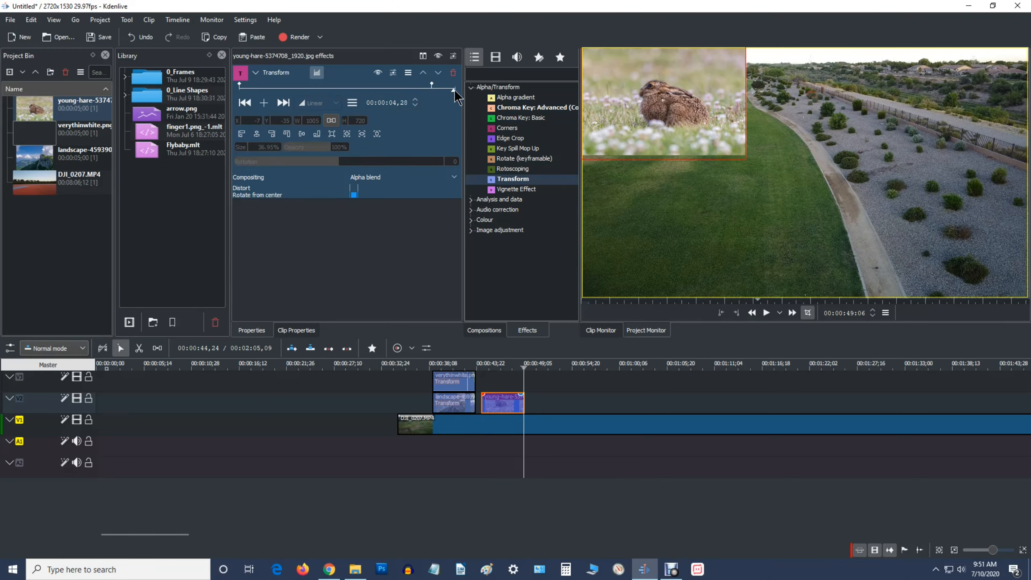
click(264, 102)
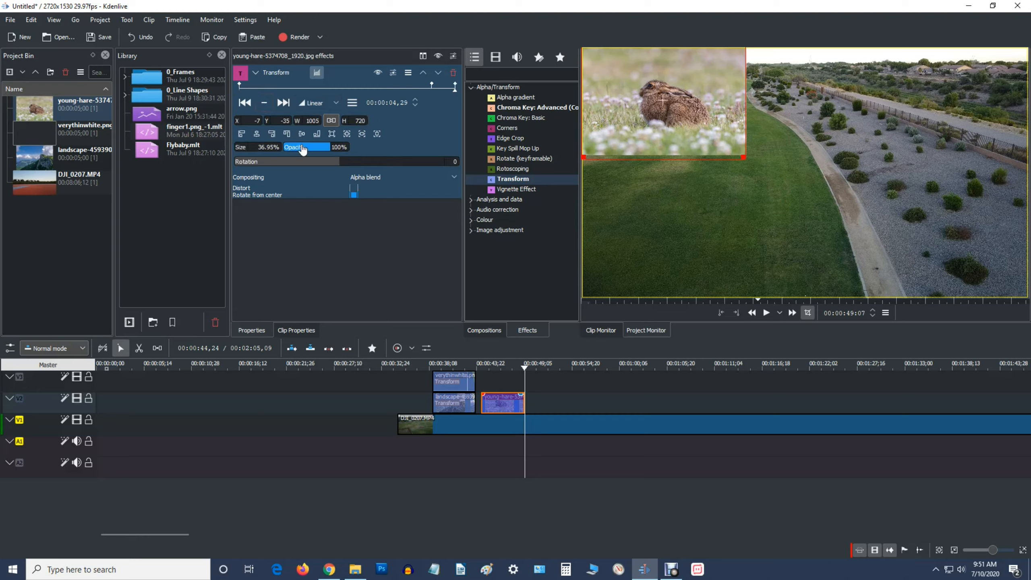
drag(322, 149, 273, 149)
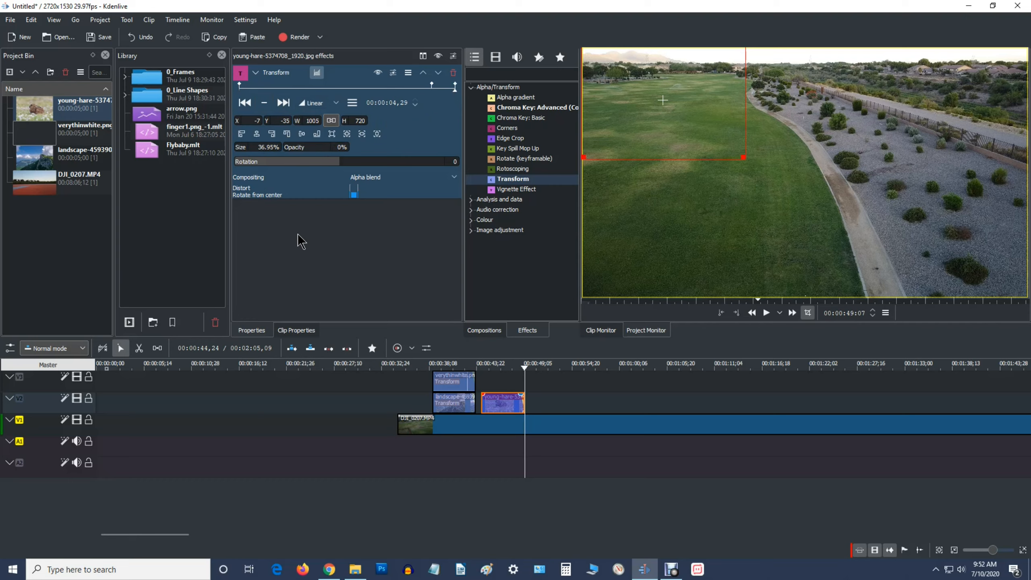
click(492, 370)
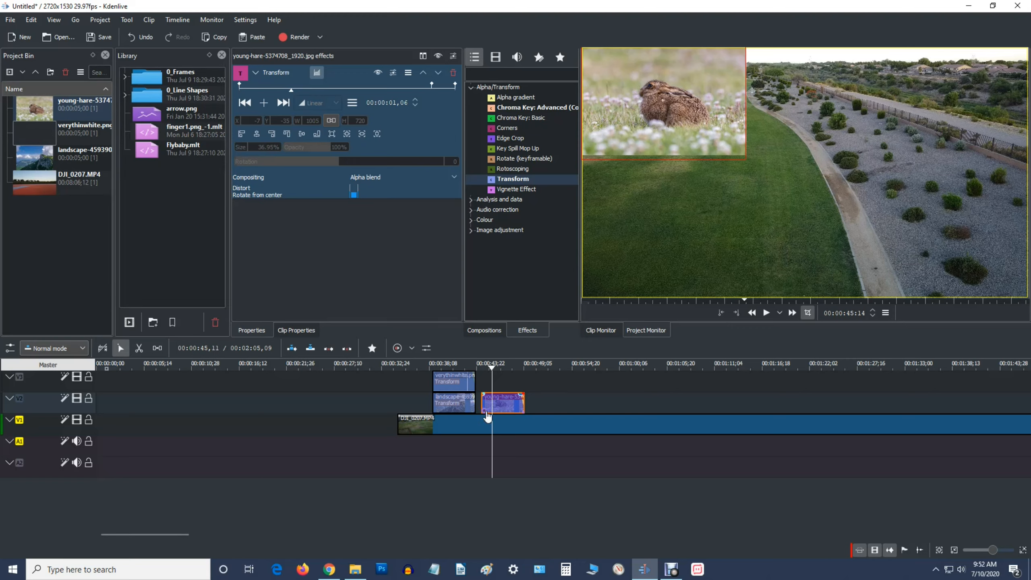
Import verythinwhite.png from the 2020-07-09 Kdenlive frames folder and place it on the track directly above the hare clip.
click(357, 569)
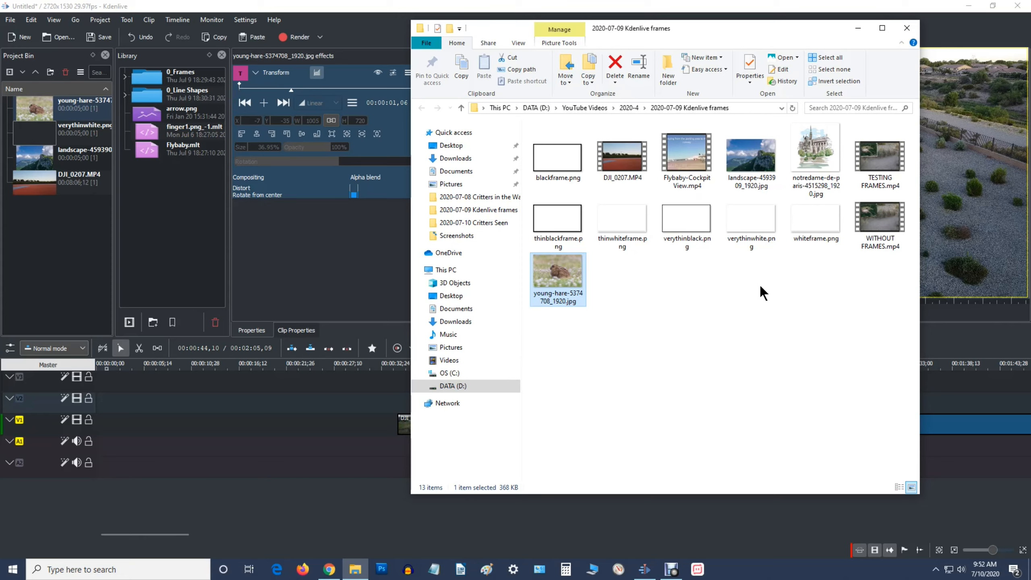
click(752, 220)
drag(750, 222, 62, 263)
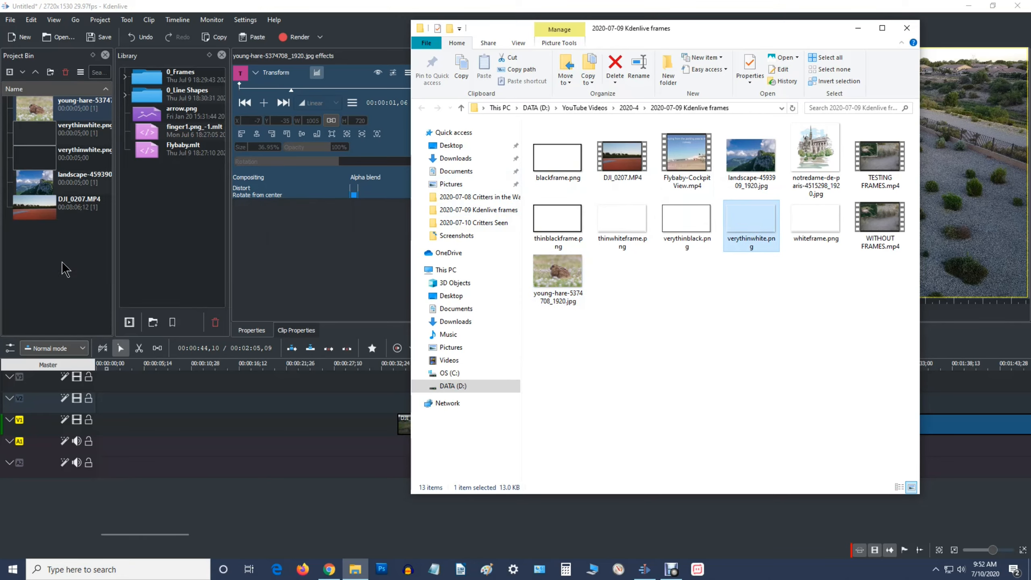
click(40, 163)
drag(41, 163, 510, 385)
Grab the new verythinwhite.png clip and shift it so that it starts together with the hare clip.
click(480, 364)
key(Right)
key(Right)
key(Right)
key(Right)
key(Right)
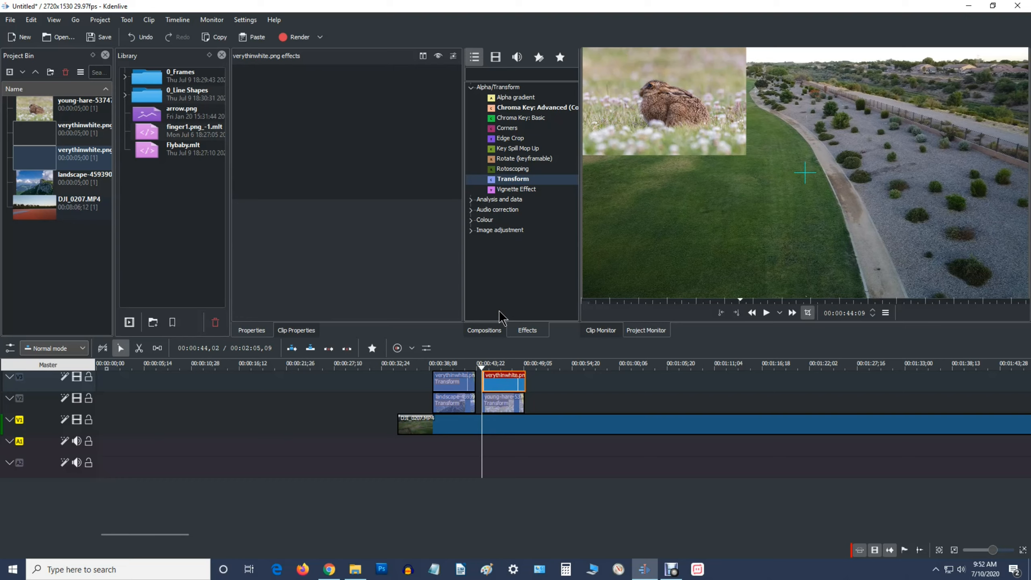
key(Right)
key(Right)
key(Right)
key(Right)
key(Right)
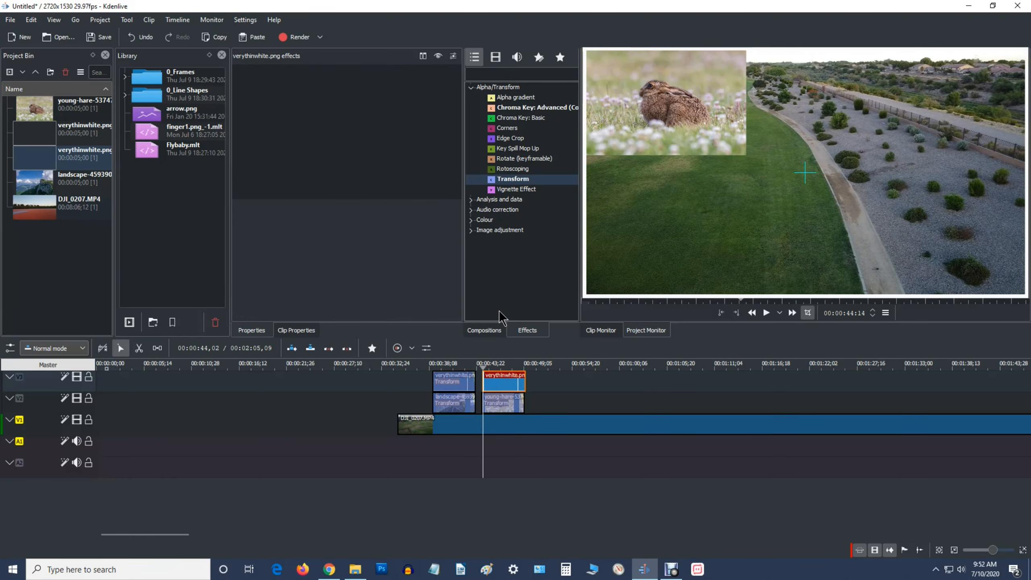
key(Left)
click(177, 20)
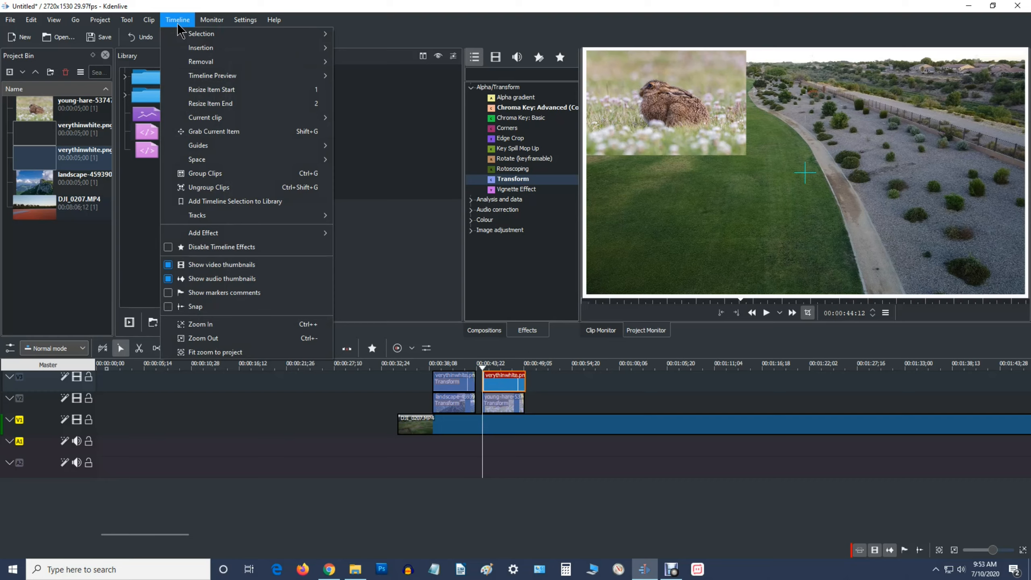
click(204, 131)
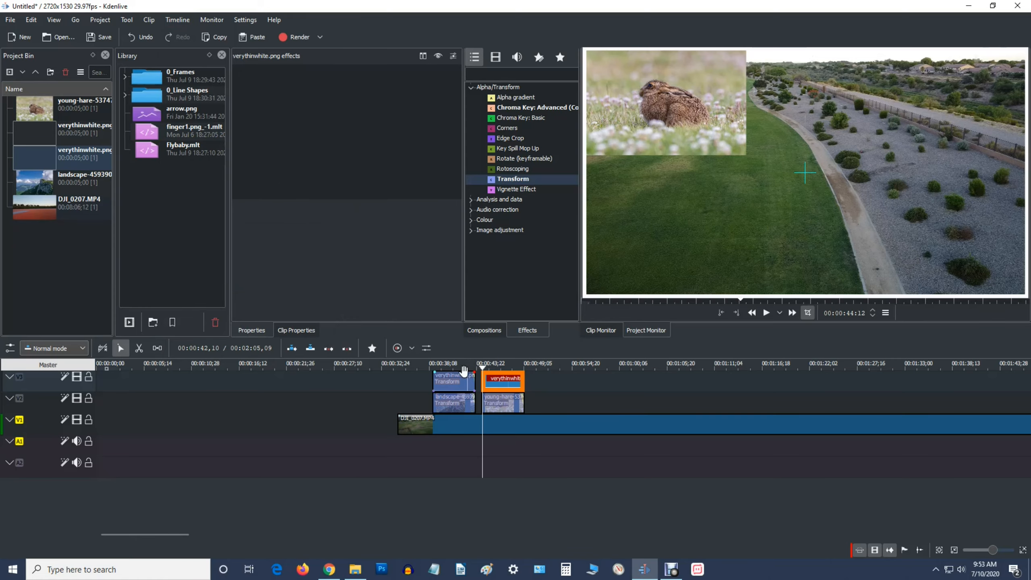
click(348, 387)
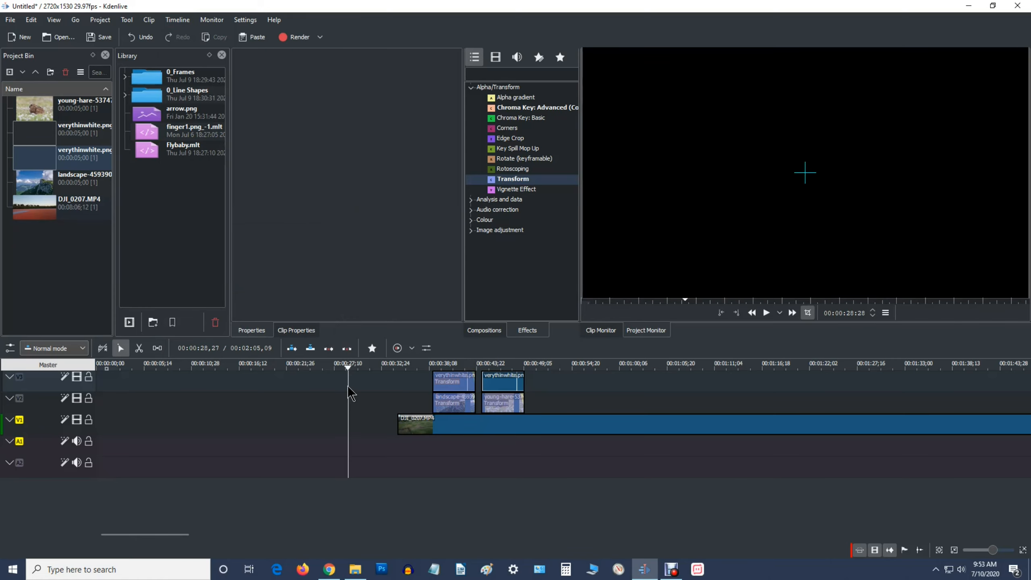
Step frame by frame around 00:00:44:08 to check that the hare and white frame clips start together.
click(479, 366)
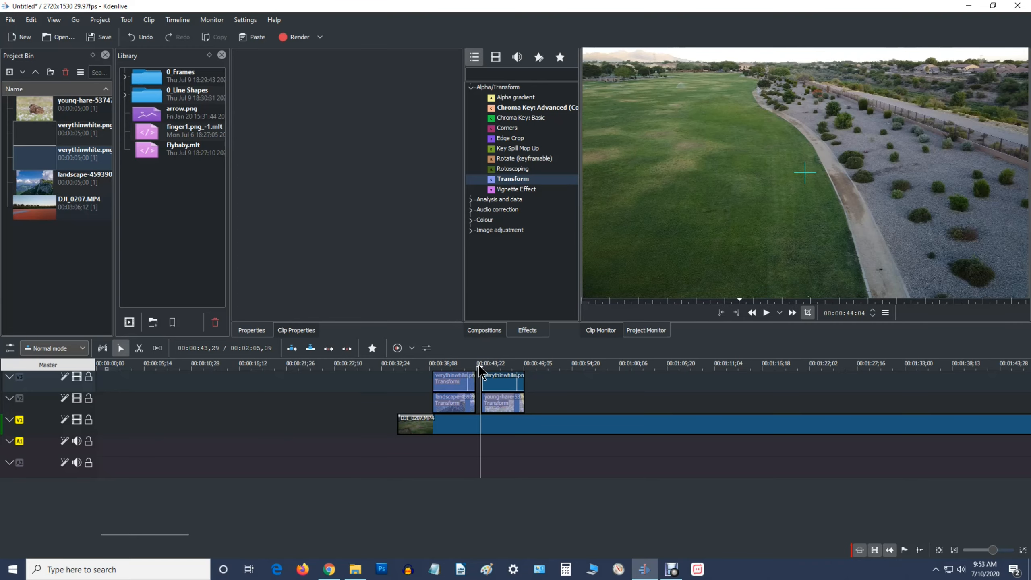
key(Right)
key(Right)
key(Right)
key(Right)
key(Right)
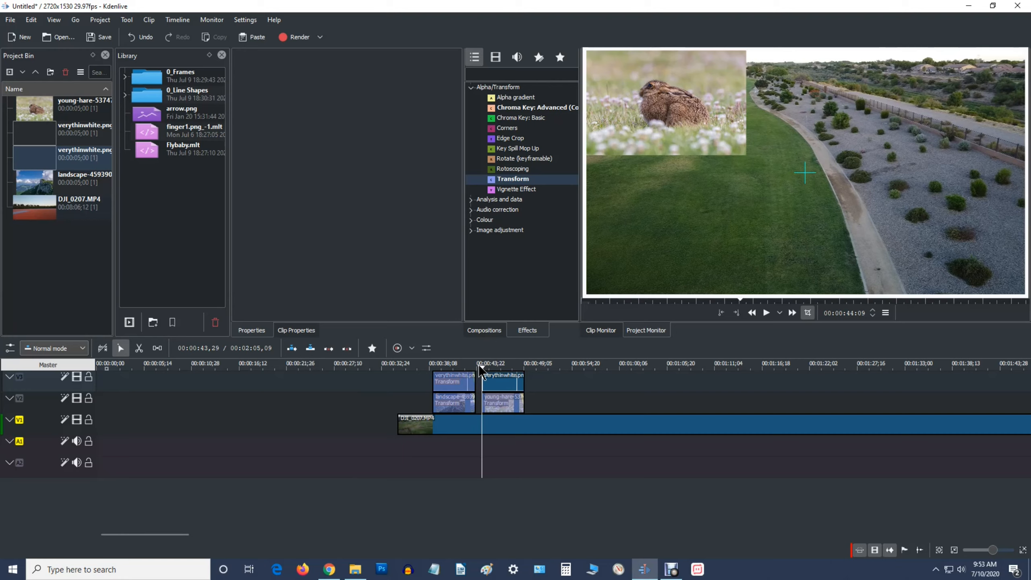
key(Left)
key(Left)
key(Left)
key(Right)
key(Right)
key(Right)
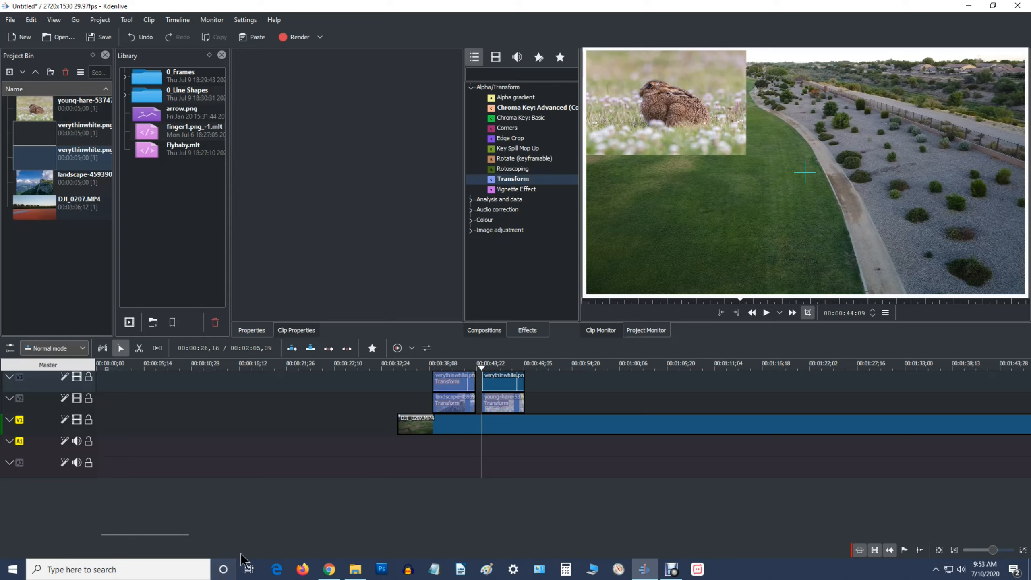
Add the Transform effect to the white frame clip above the hare and go to its first keyframe.
click(512, 384)
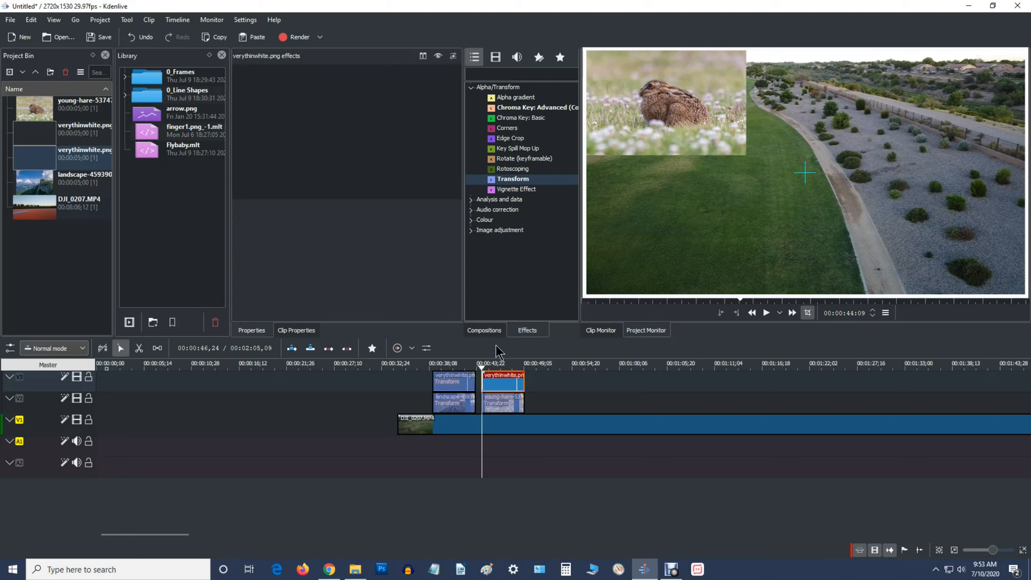
drag(514, 179, 499, 379)
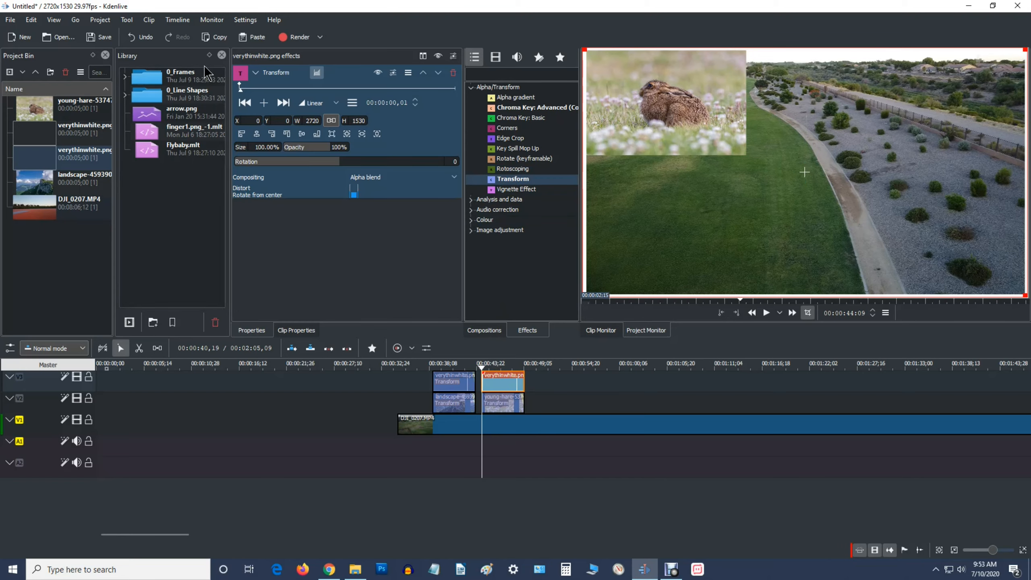
click(239, 86)
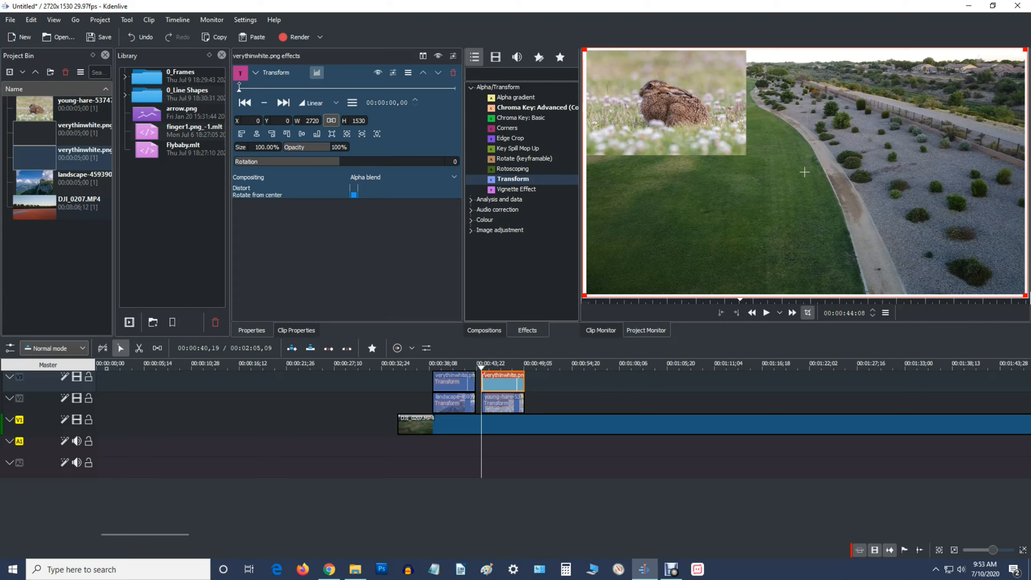
Fit the white frame around the hare picture with Distort enabled, about 1009 by 665 at X -4, Y 1.
mouse_move(1029, 296)
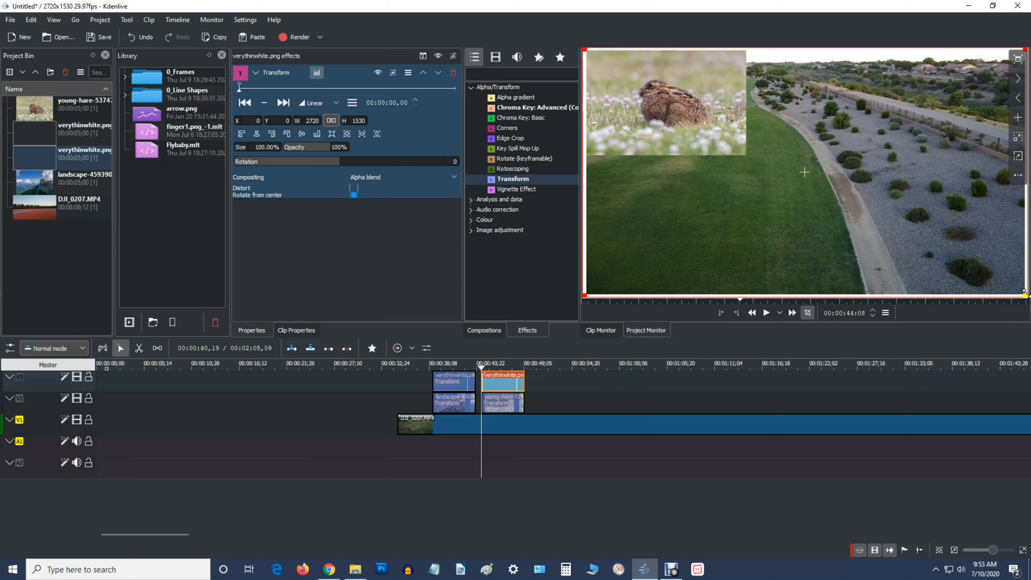
drag(1024, 294, 756, 165)
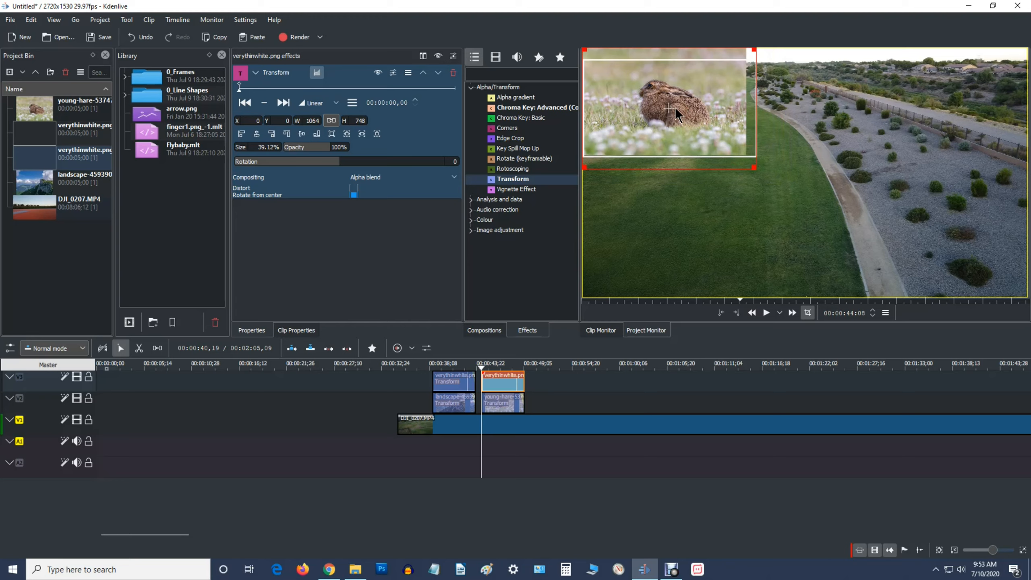
drag(669, 107, 669, 93)
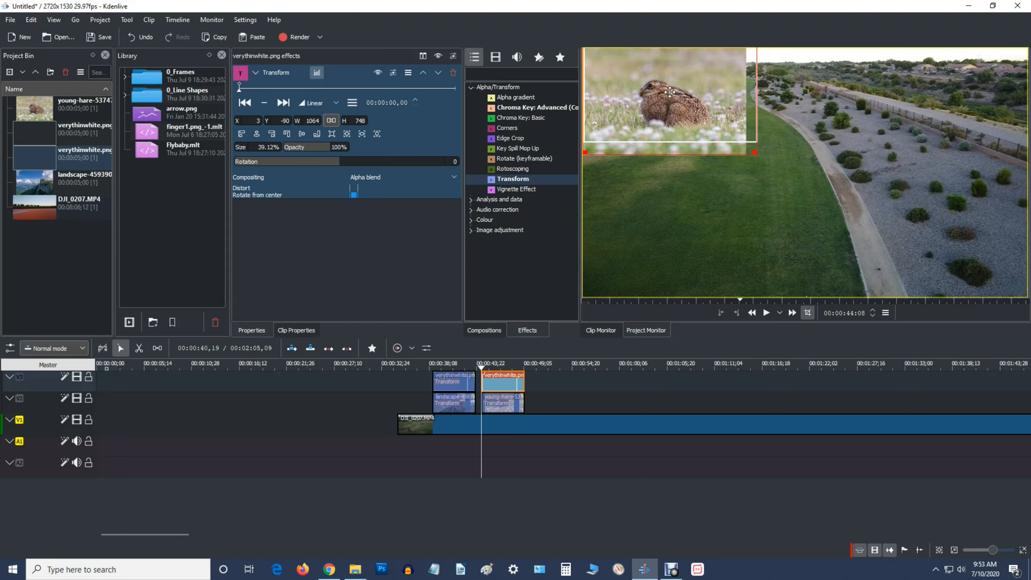
click(354, 195)
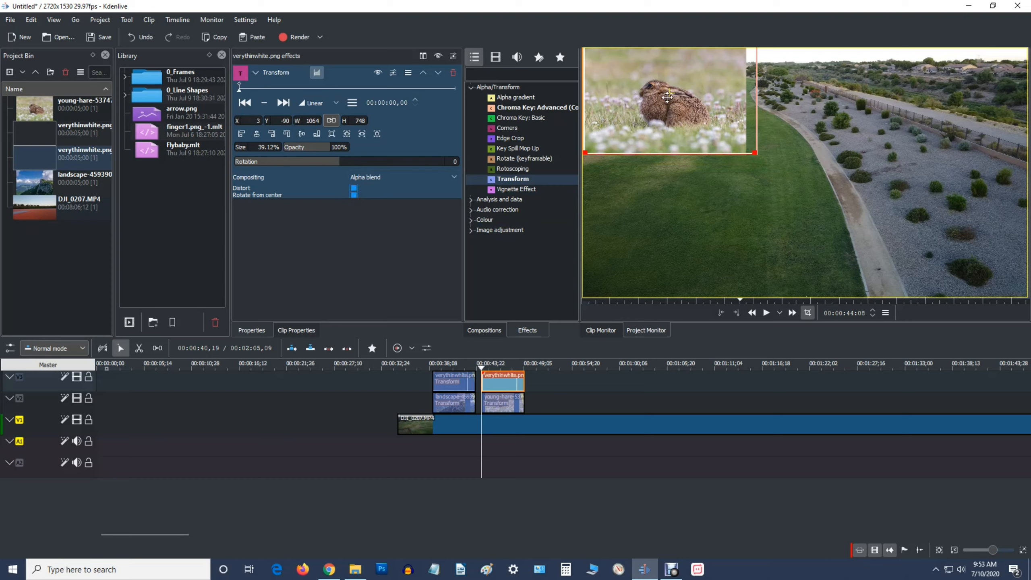
mouse_move(669, 96)
mouse_down()
mouse_move(676, 128)
mouse_move(669, 111)
mouse_up()
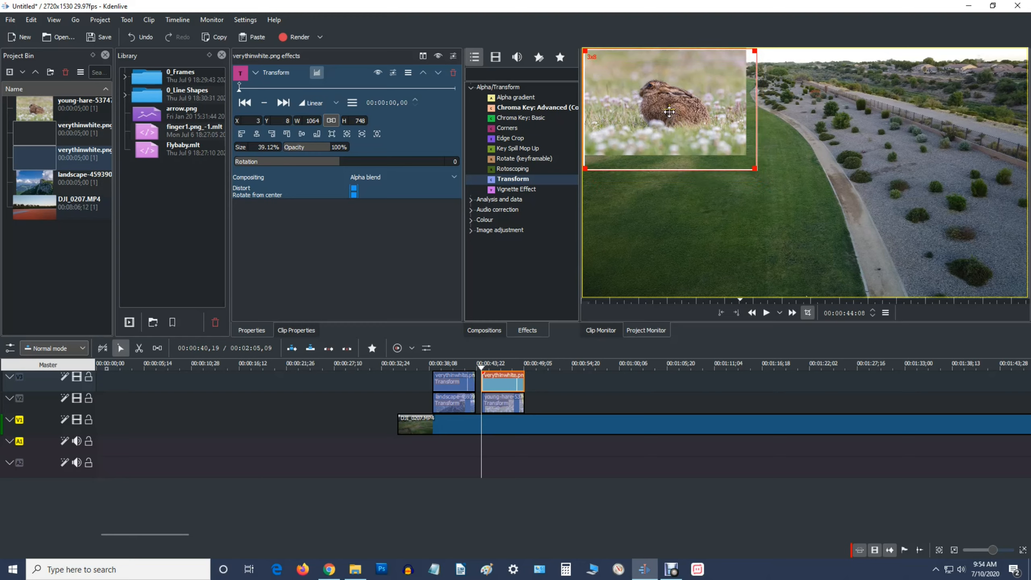
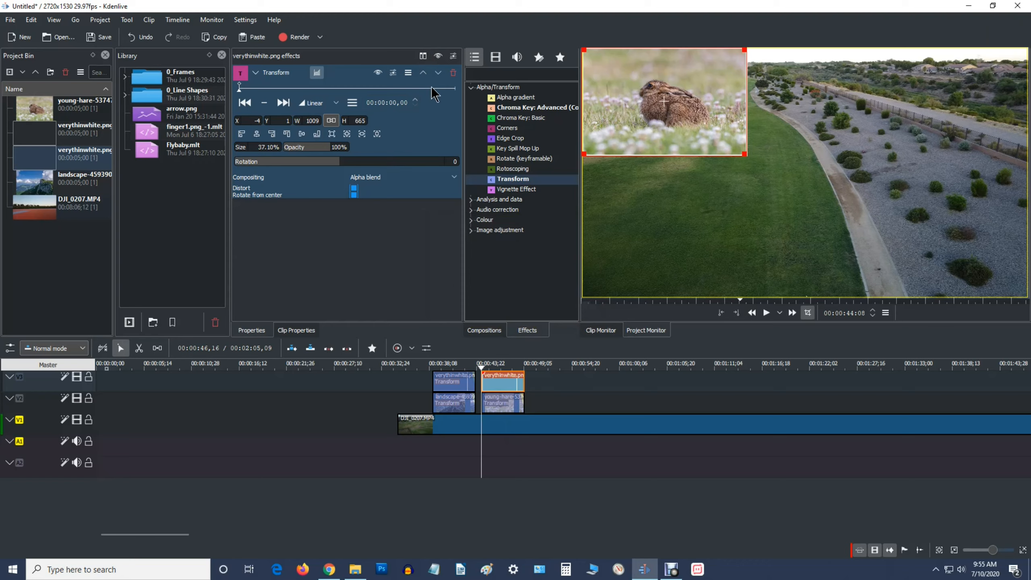
Add keyframes to the white frame's Transform at 00:00:04,12 and 00:00:04,29, setting opacity to 0% at the last one.
click(430, 87)
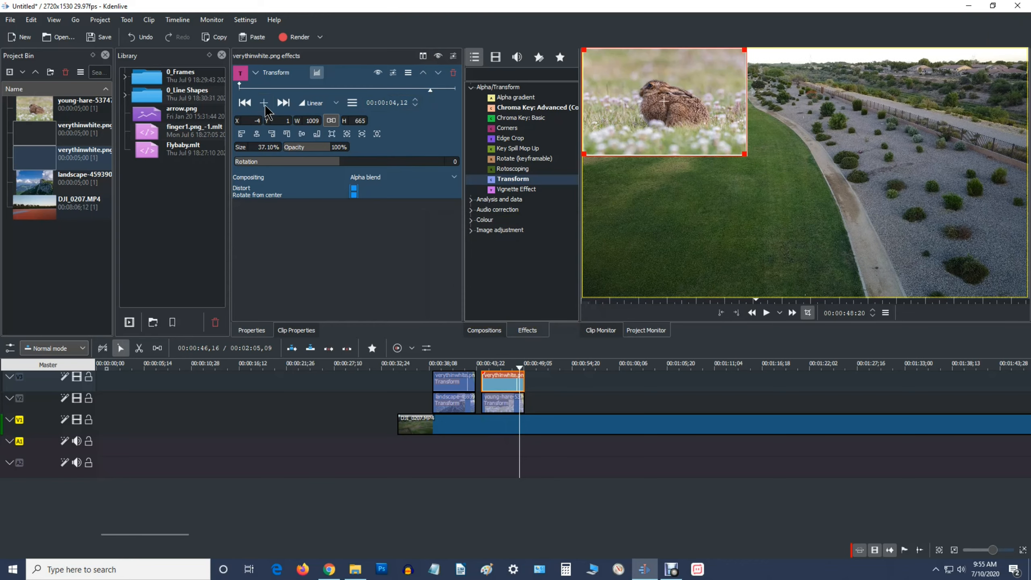
click(453, 89)
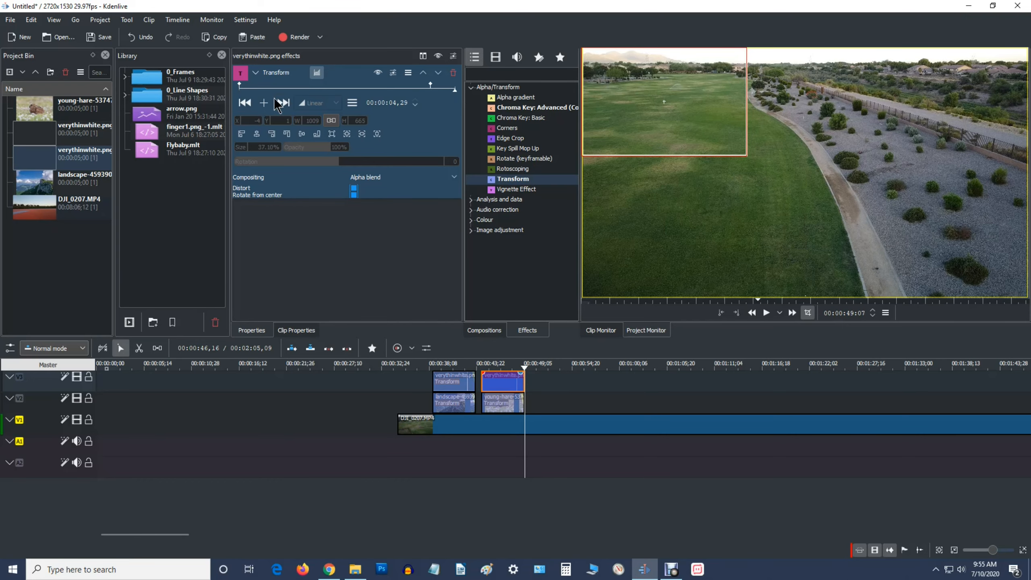
click(263, 104)
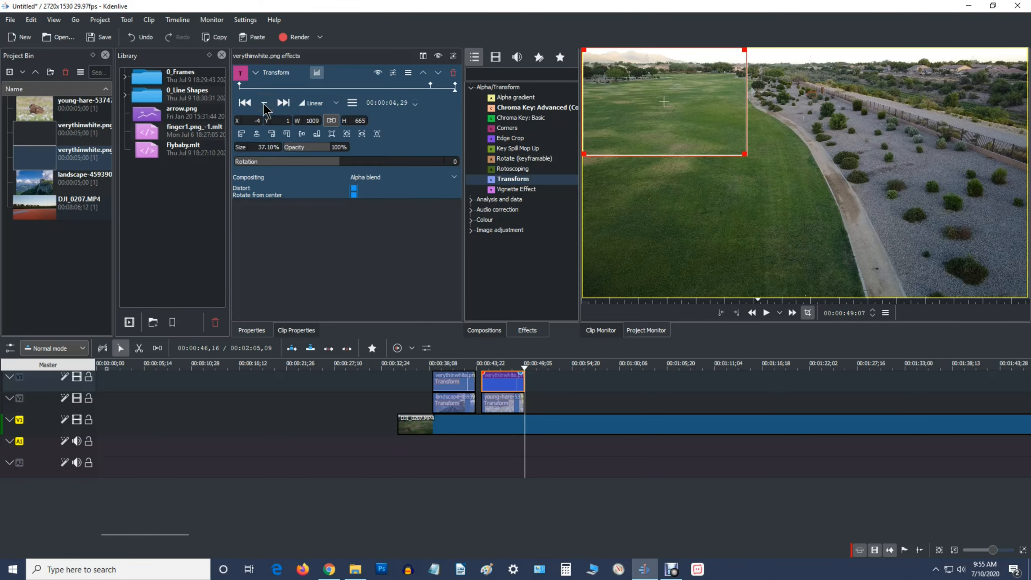
drag(310, 151, 240, 152)
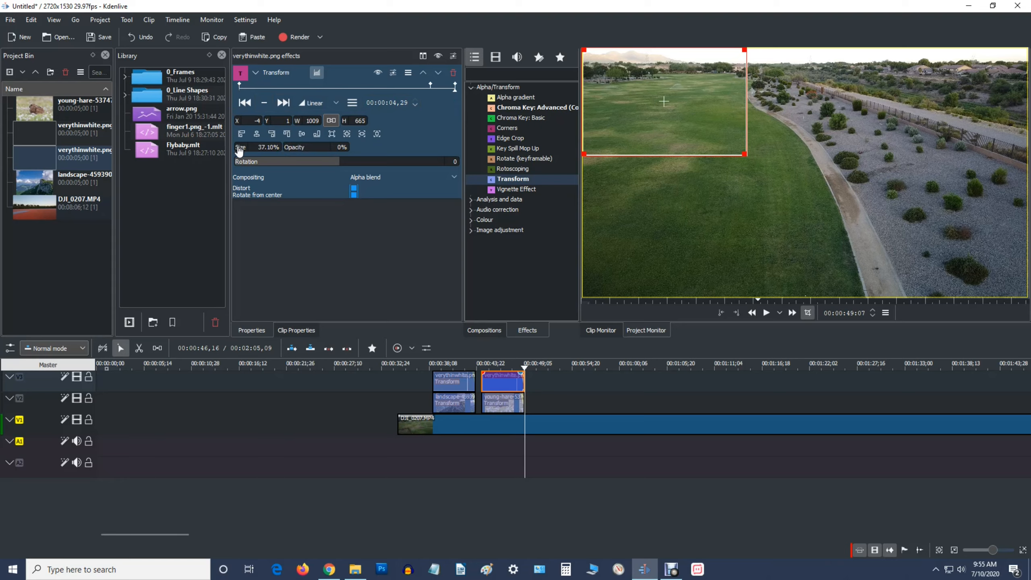
Turn off on-monitor editing and play from about 00:00:37:17 to check both framed pictures and their fade-outs.
click(423, 366)
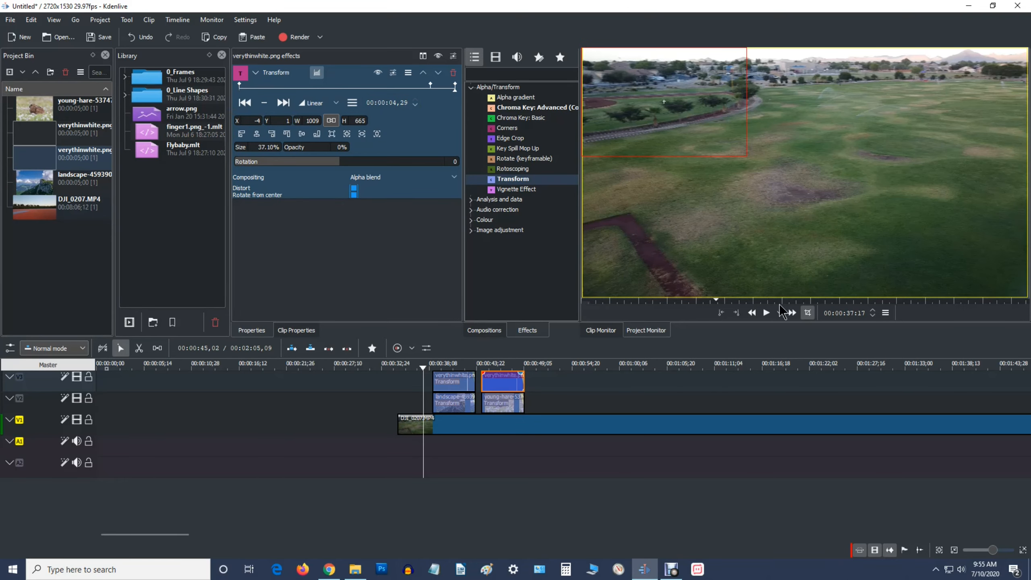
click(809, 311)
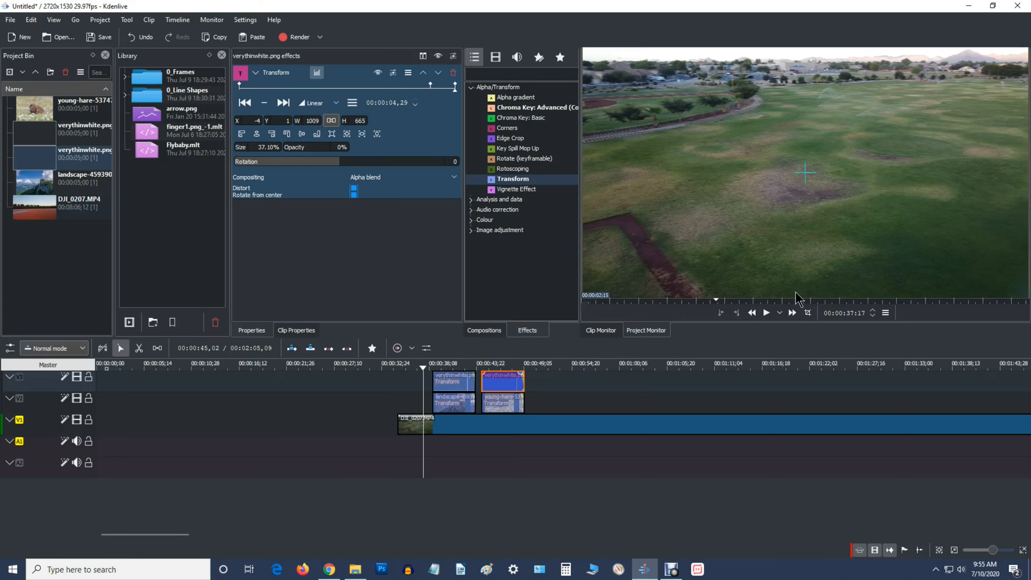
click(809, 313)
click(808, 312)
click(766, 313)
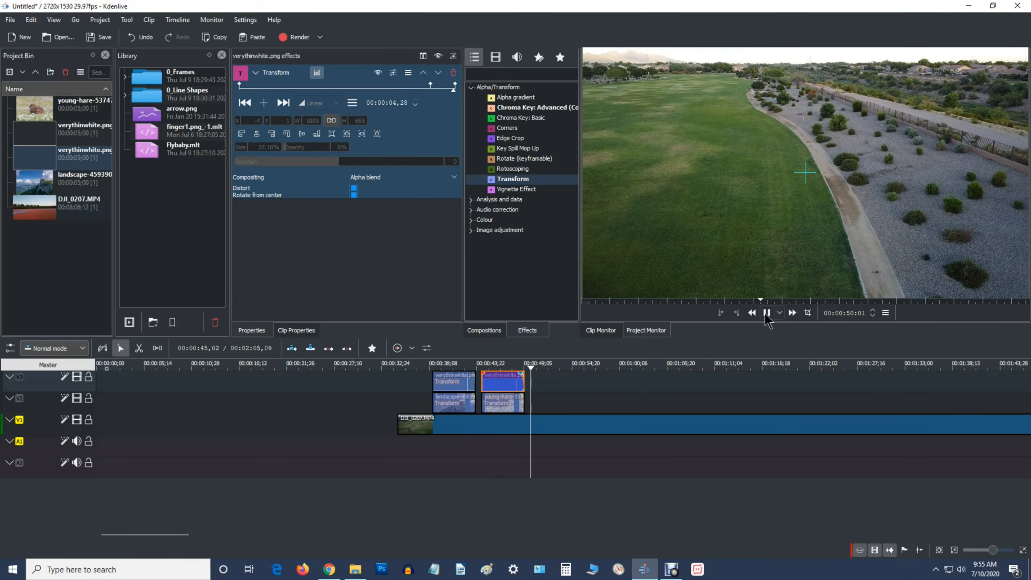
click(766, 314)
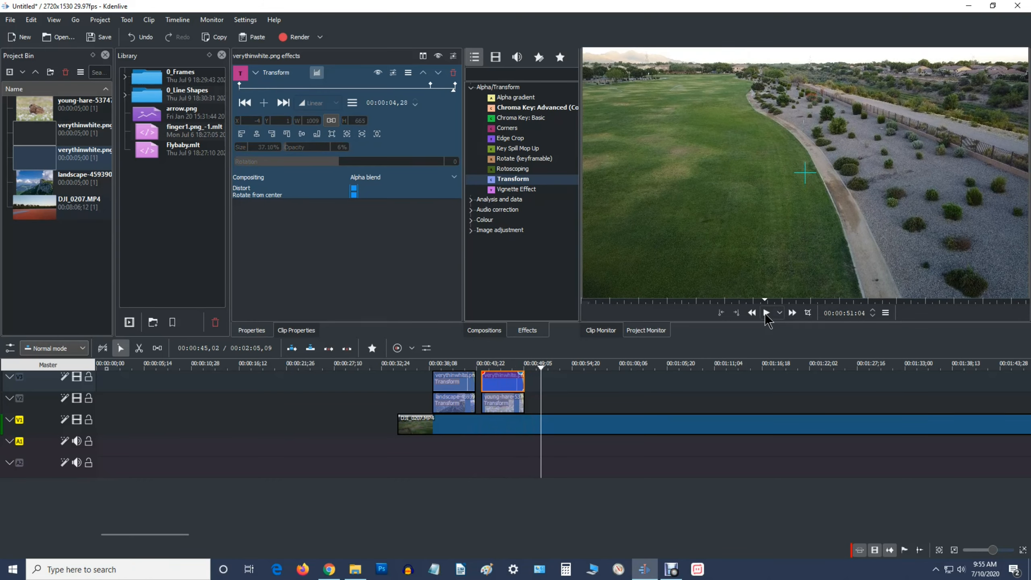
drag(165, 533, 183, 539)
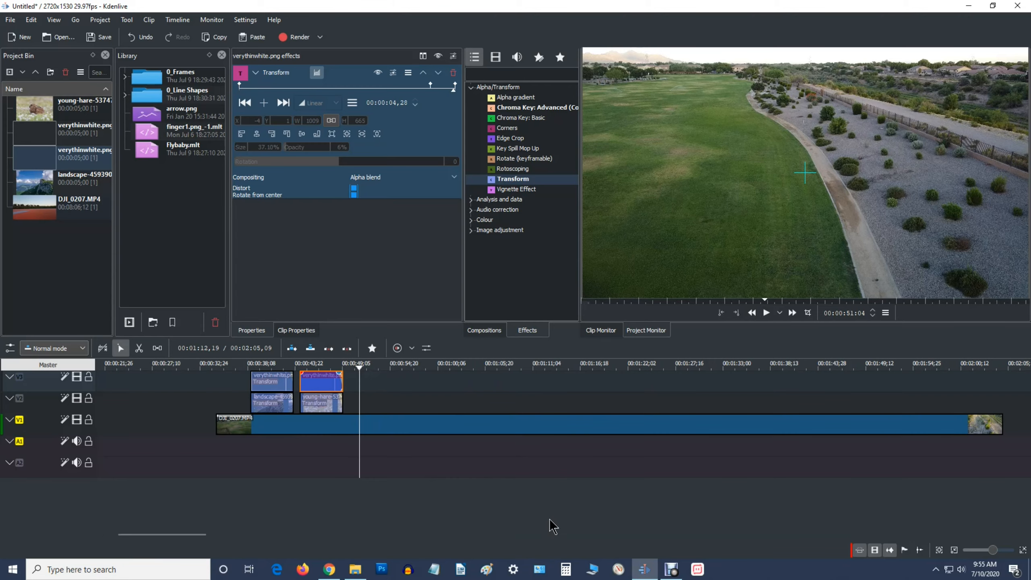
Import Flybaby-Cockpit View.mp4 from the 2020-07-09 Kdenlive frames folder into the project bin.
click(354, 570)
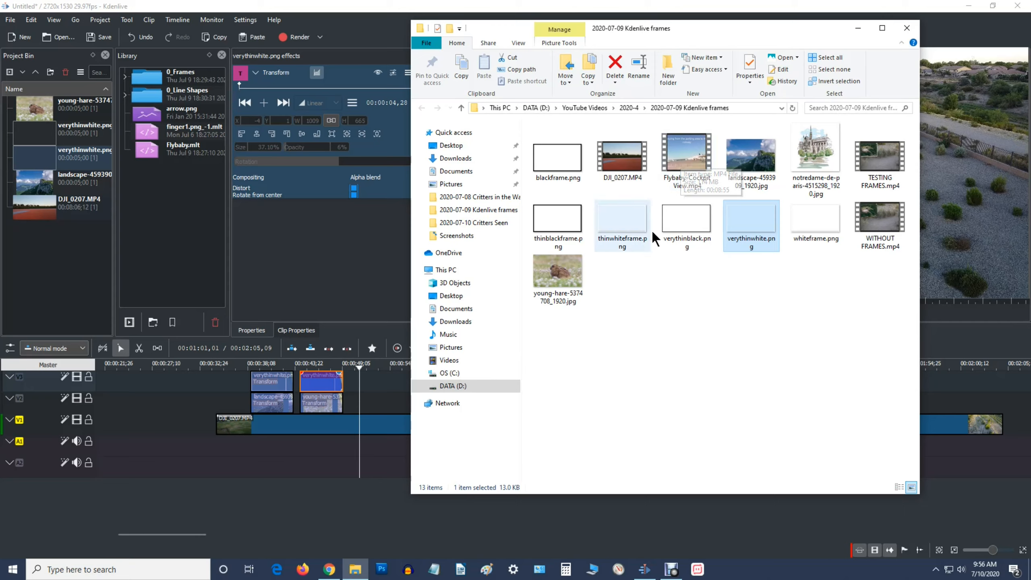
drag(685, 155, 63, 280)
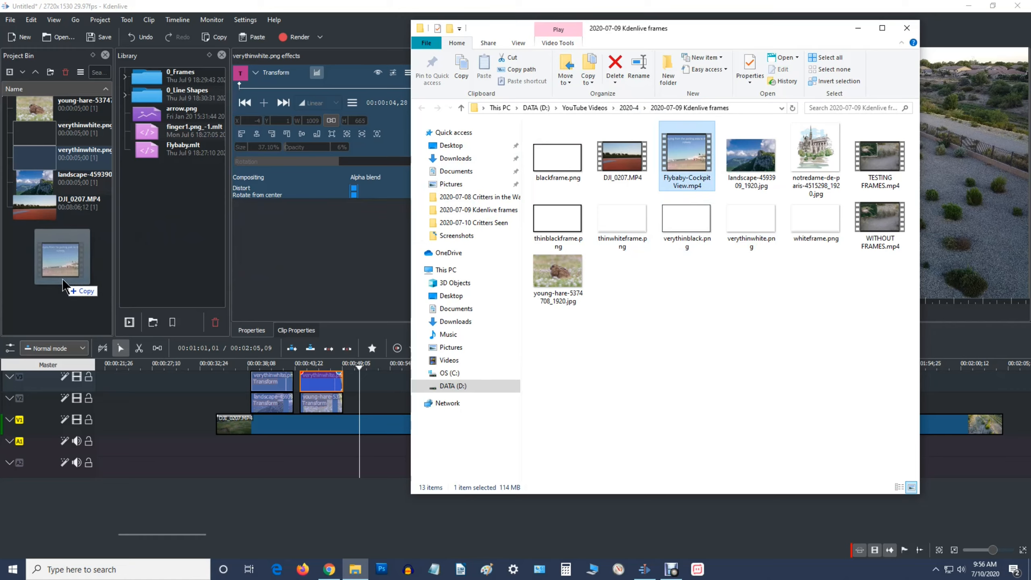
drag(63, 281, 64, 282)
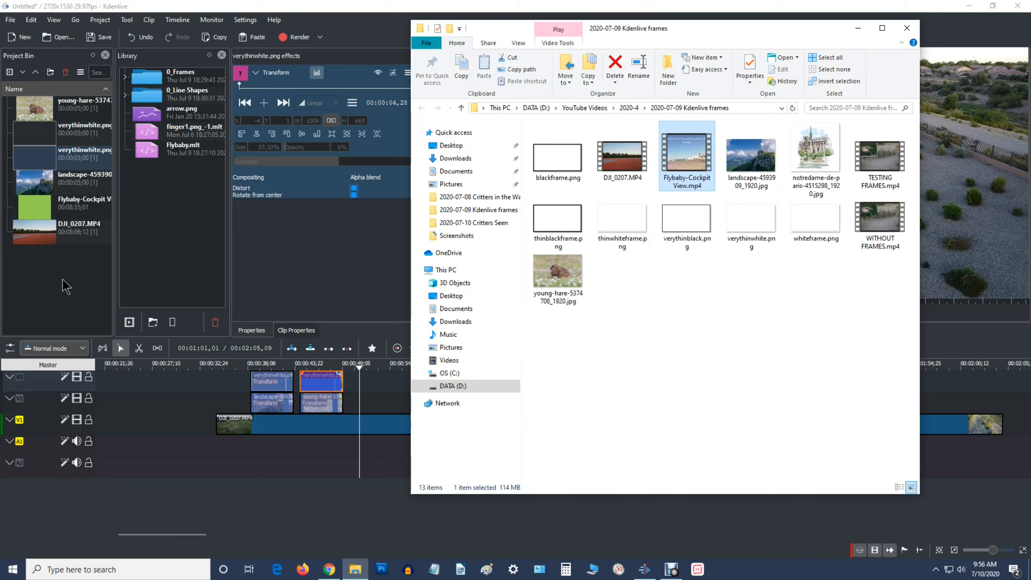
click(64, 286)
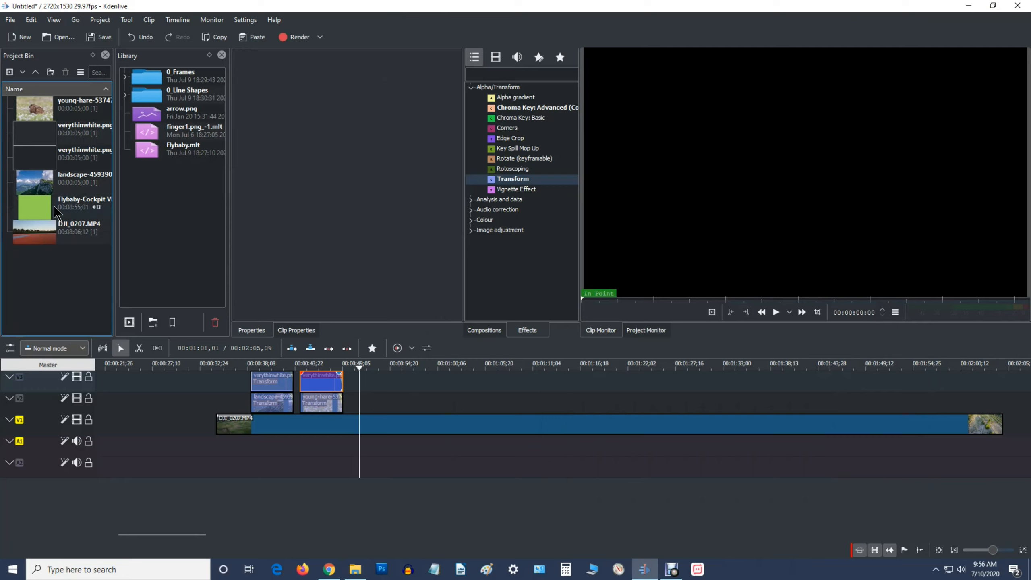
Place the Flybaby-Cockpit View clip on V2 after the hare picture, starting at about 00:00:50:28, and preview it.
drag(44, 202, 363, 398)
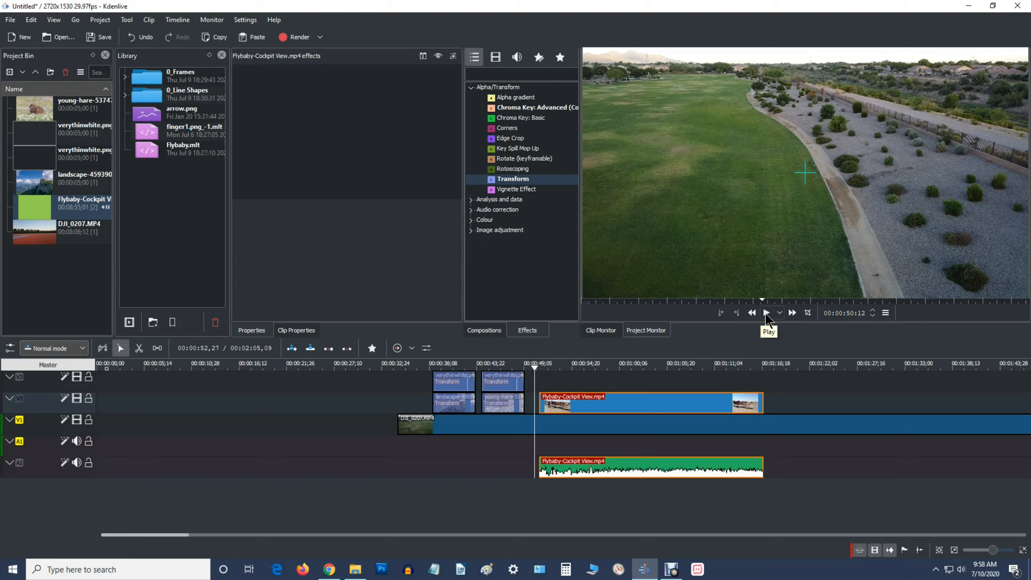
click(766, 315)
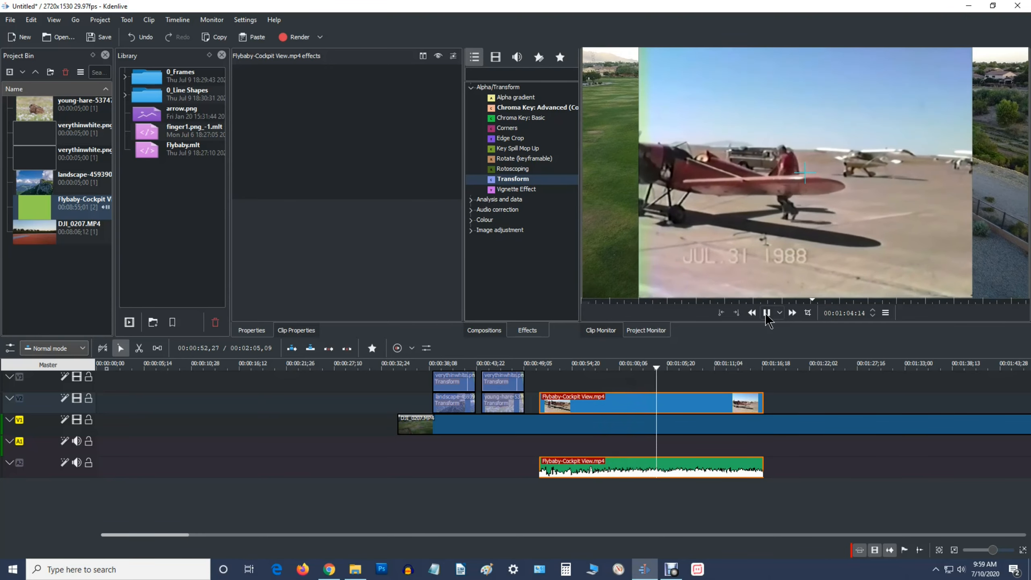
click(765, 312)
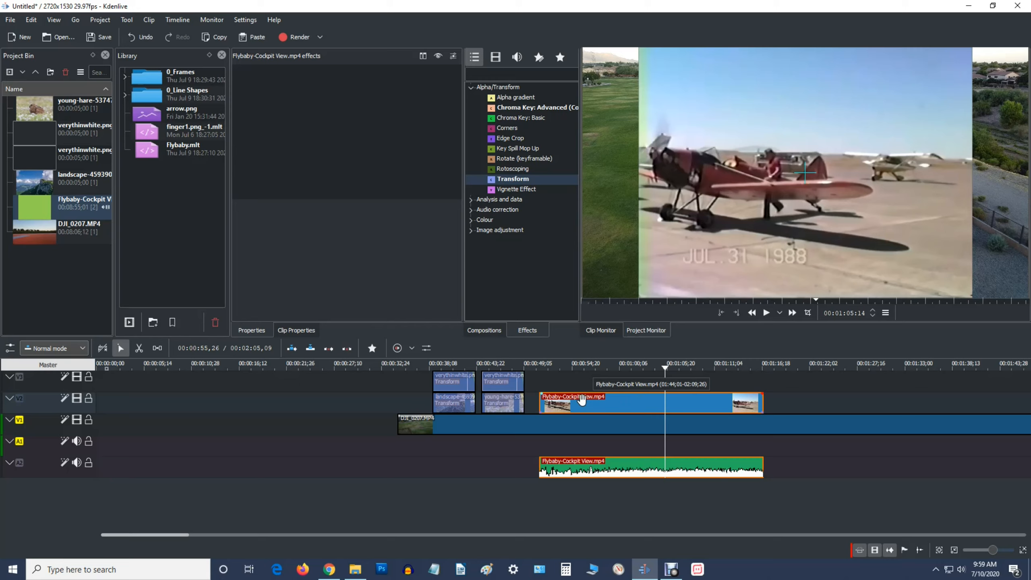
Add a Transform effect to the Flybaby clip and shrink it at the first keyframe into the lower-left corner, about 1028 by 772.
drag(512, 183, 579, 402)
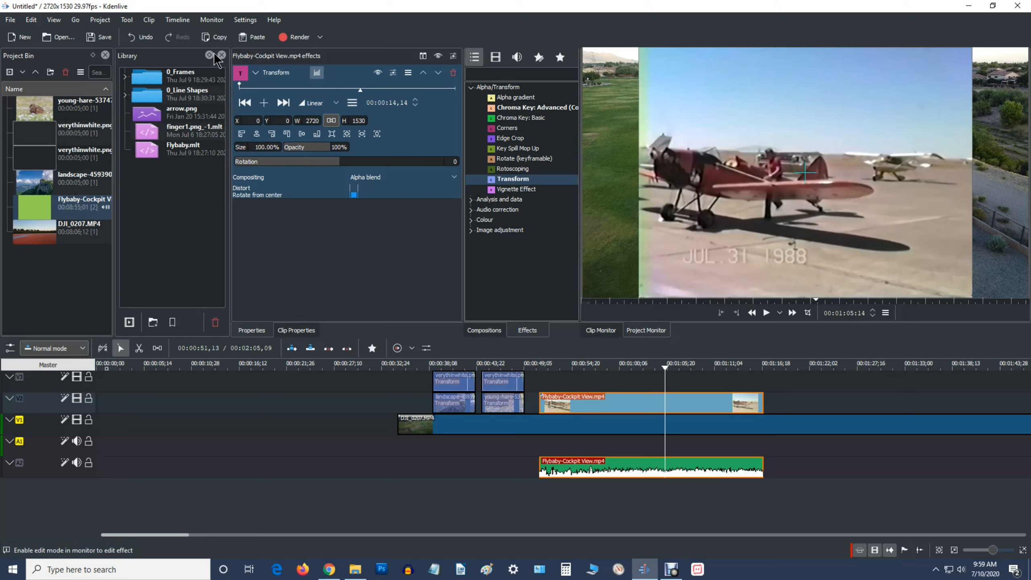
click(239, 88)
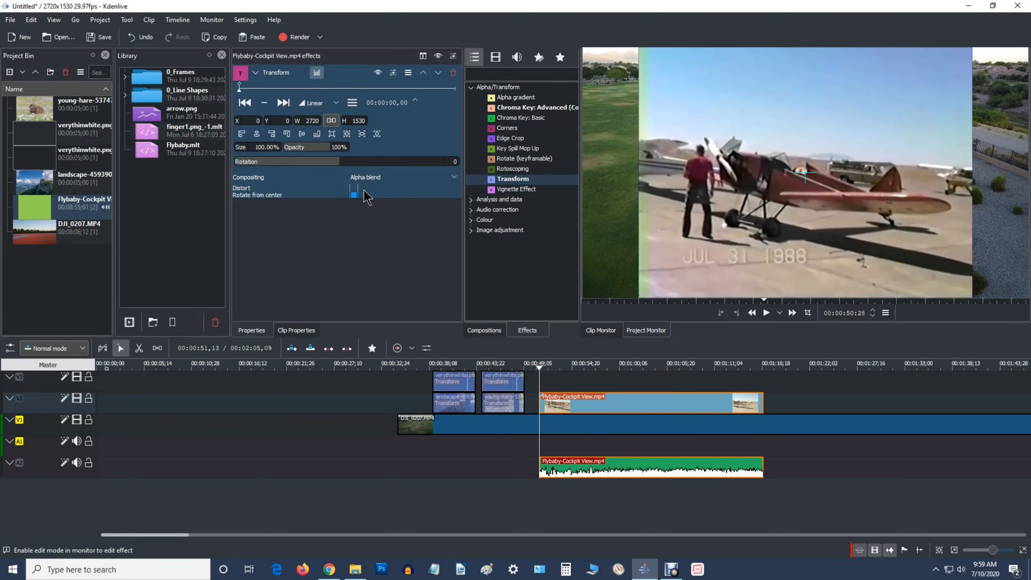
click(808, 313)
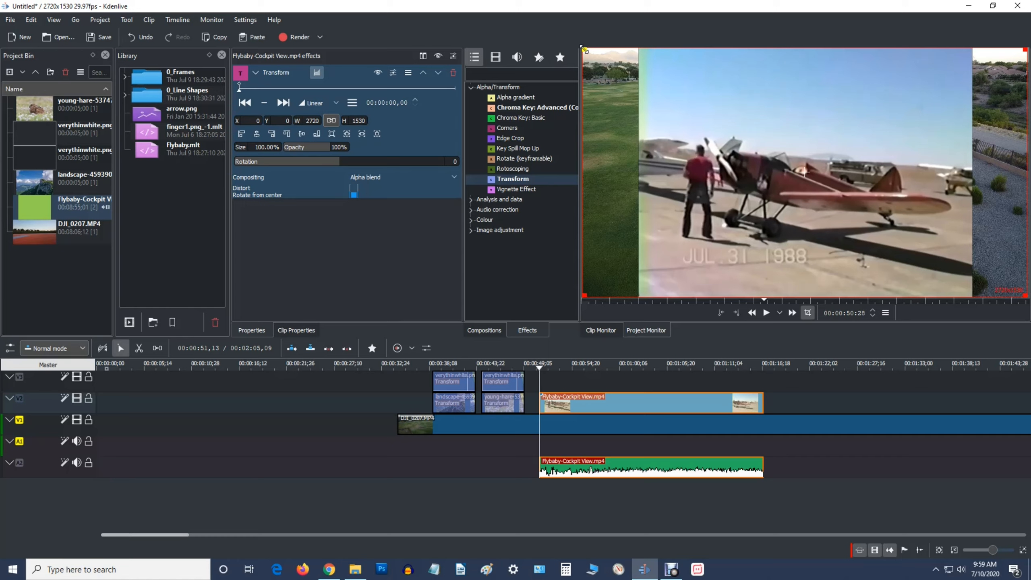
mouse_move(1022, 56)
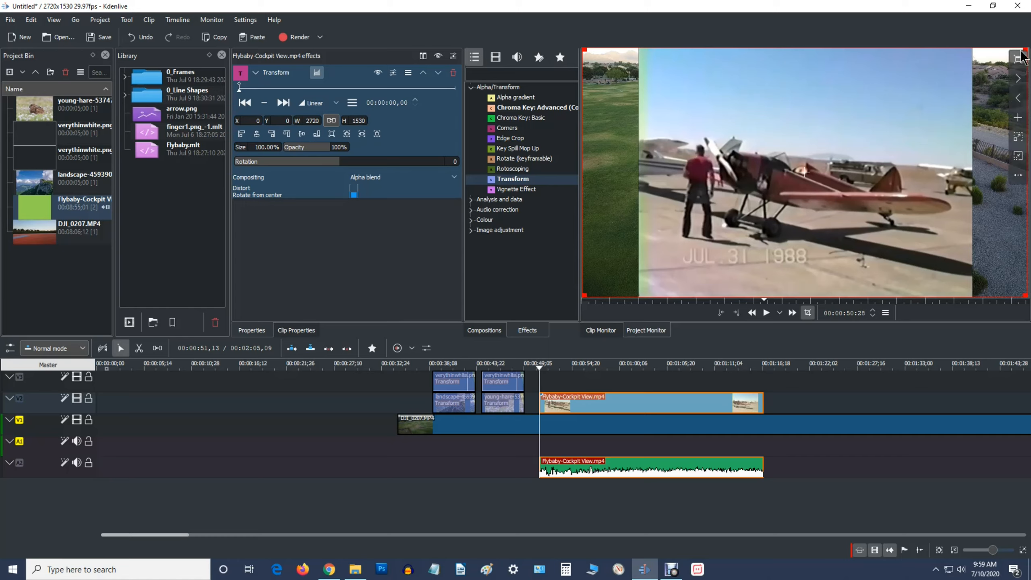
drag(1024, 48, 748, 174)
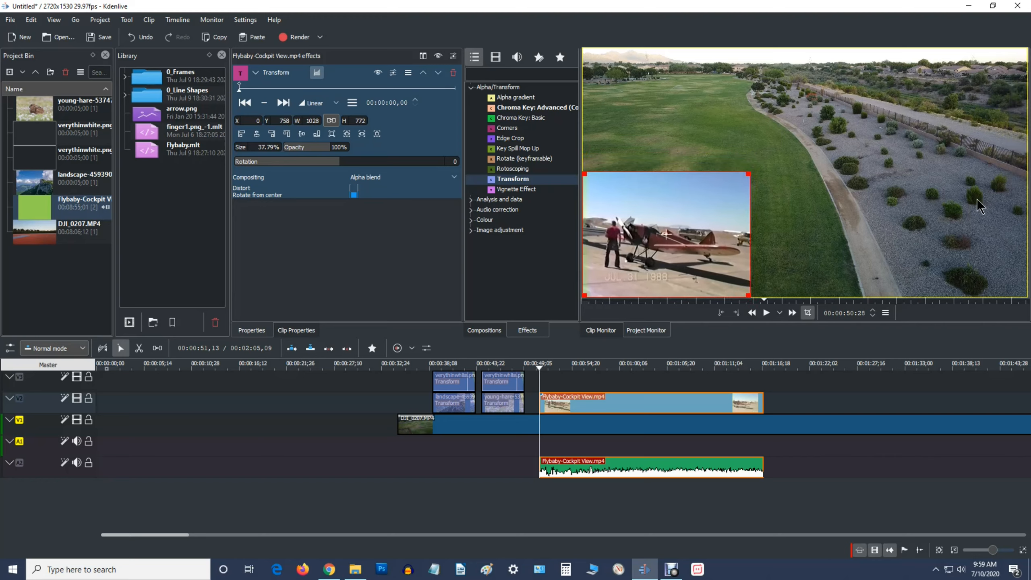
Add keyframes to the Flybaby clip's Transform at 00:00:23,13 and 00:00:25,23, setting opacity to 0% at the last one.
click(435, 87)
click(263, 105)
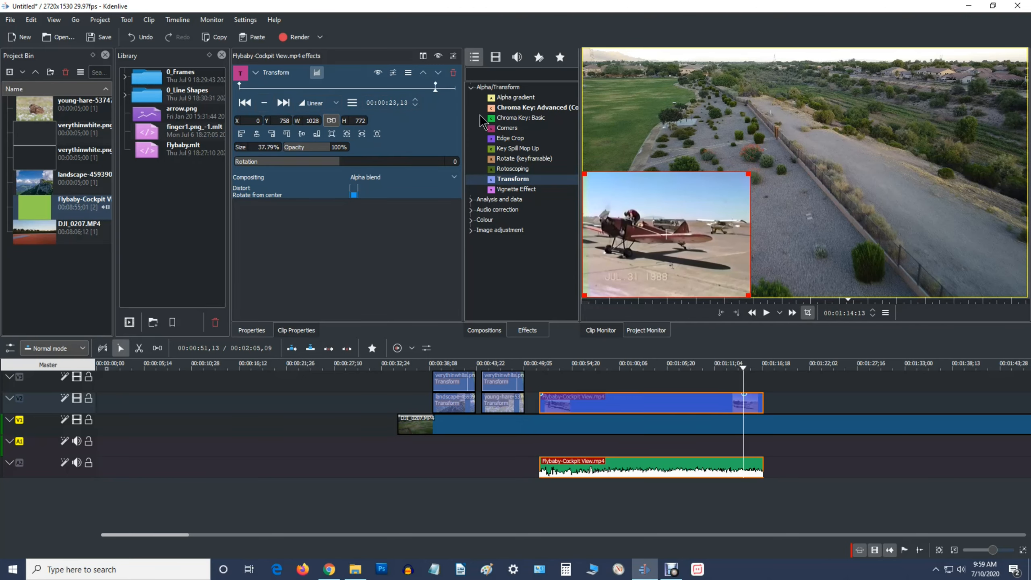
click(447, 90)
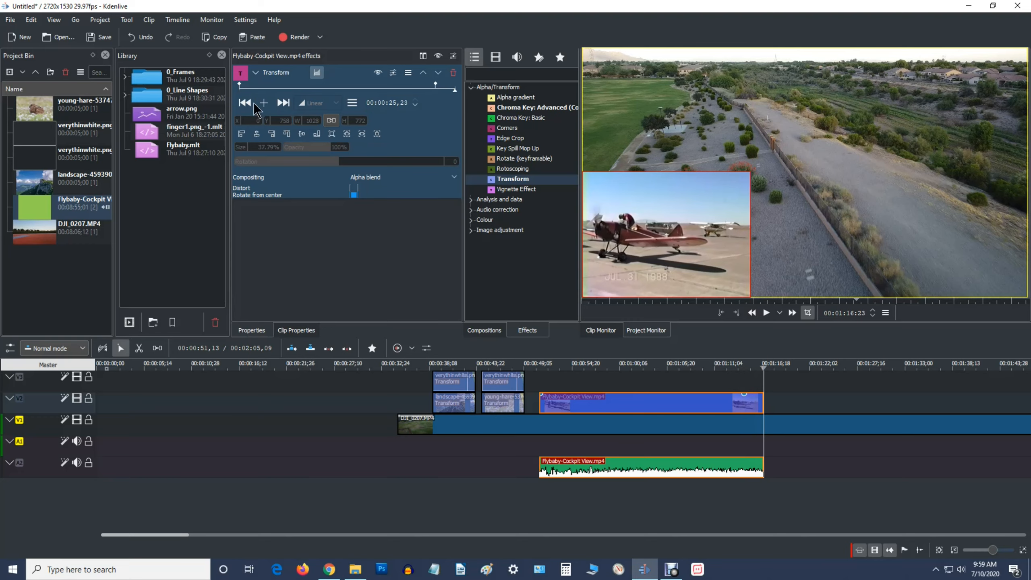
click(263, 104)
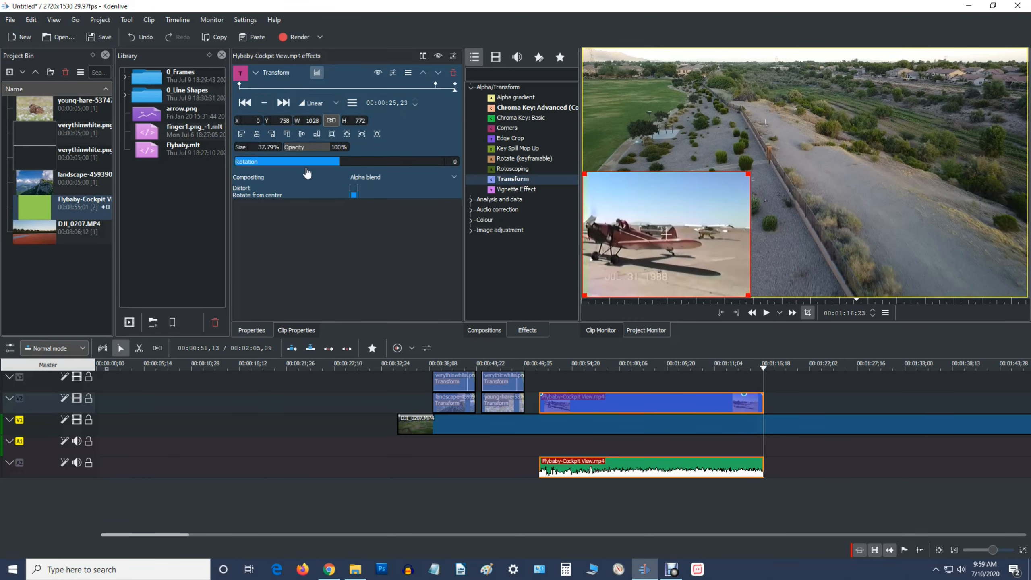
drag(318, 149, 158, 160)
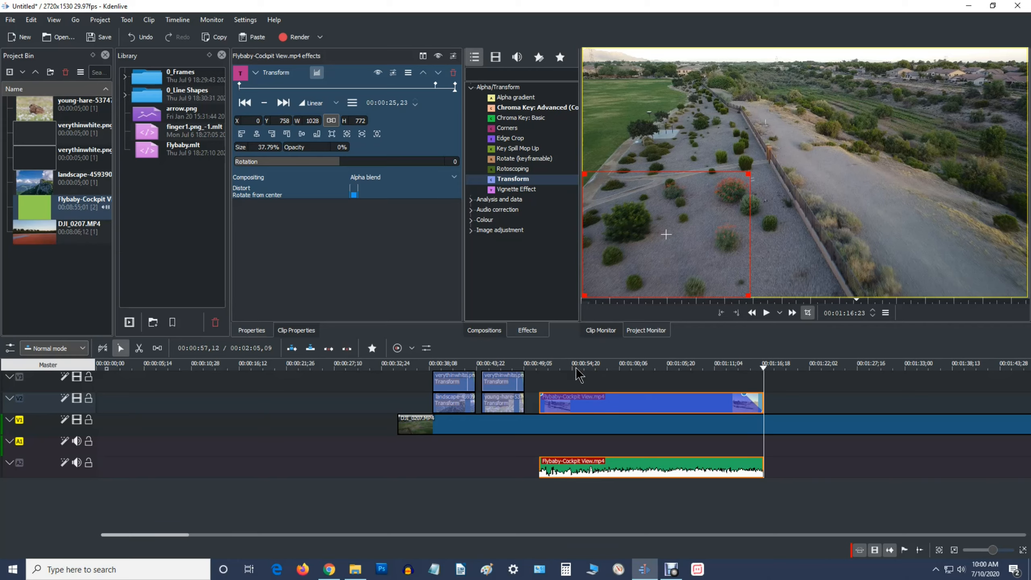
Import verythinwhite.png again and place it on the track above the Flybaby clip, stretched to that clip's full length.
click(355, 569)
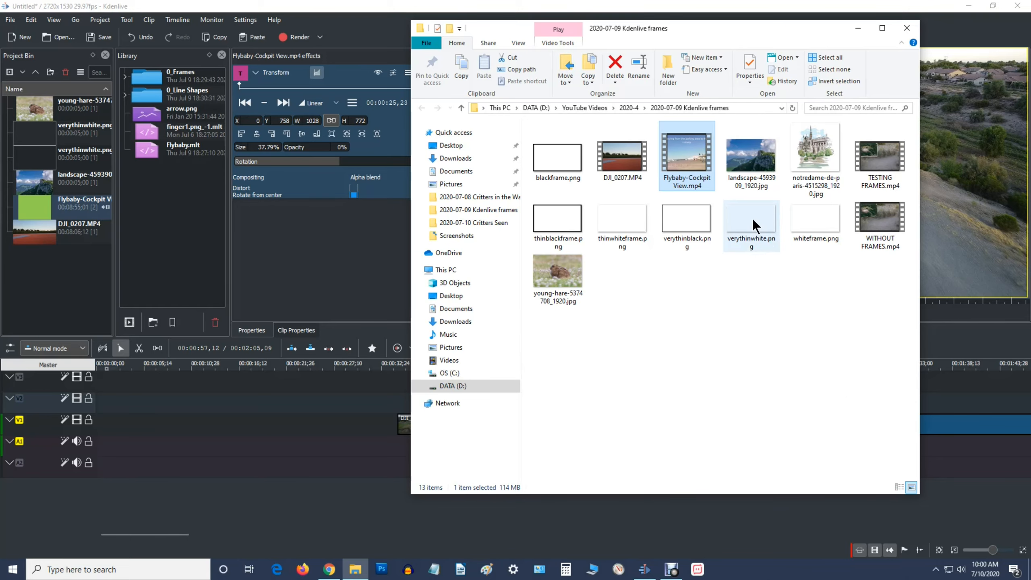
drag(752, 219, 13, 340)
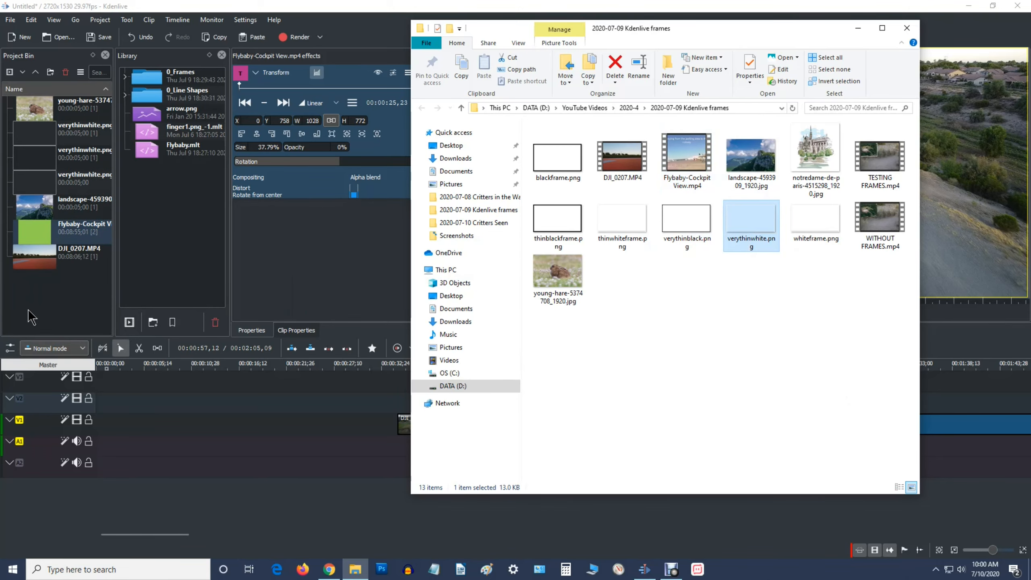
click(47, 317)
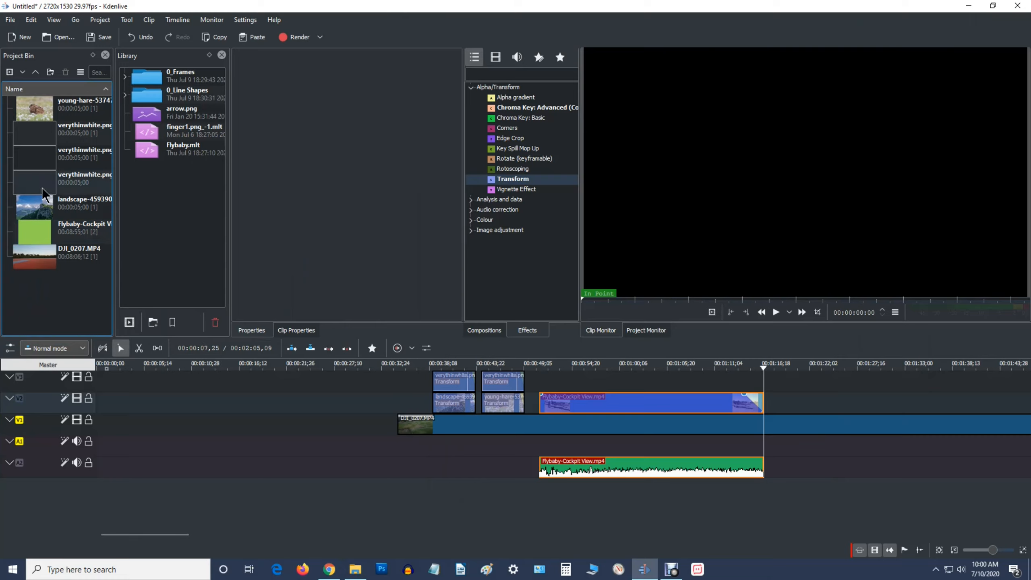
drag(42, 188, 562, 386)
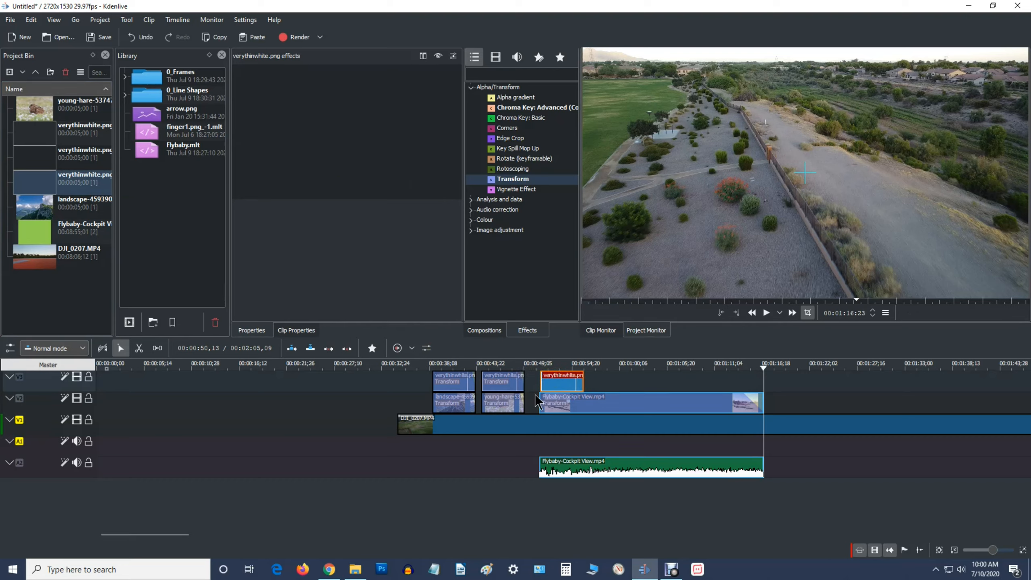
drag(581, 379, 765, 396)
mouse_move(540, 382)
mouse_down()
mouse_move(530, 383)
mouse_move(539, 383)
mouse_up()
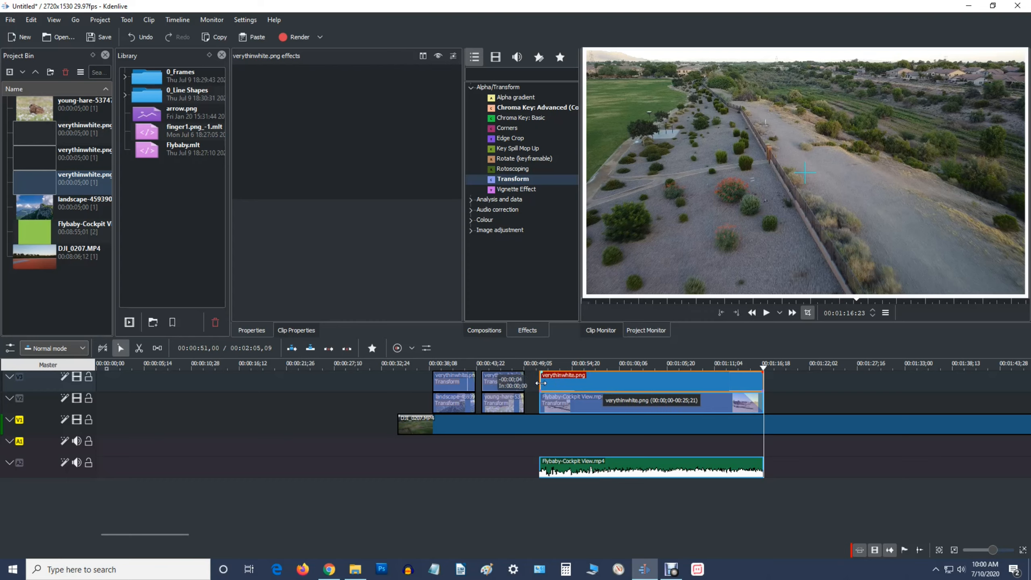
Play from about 00:00:50:09 to check the full-size white frame over the start of the Flybaby clip.
click(534, 368)
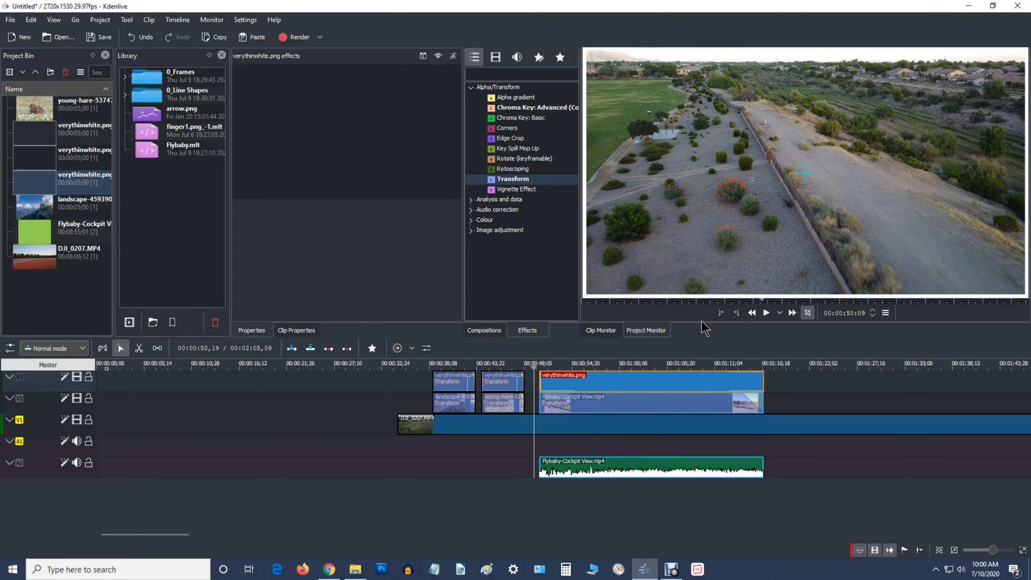
click(766, 312)
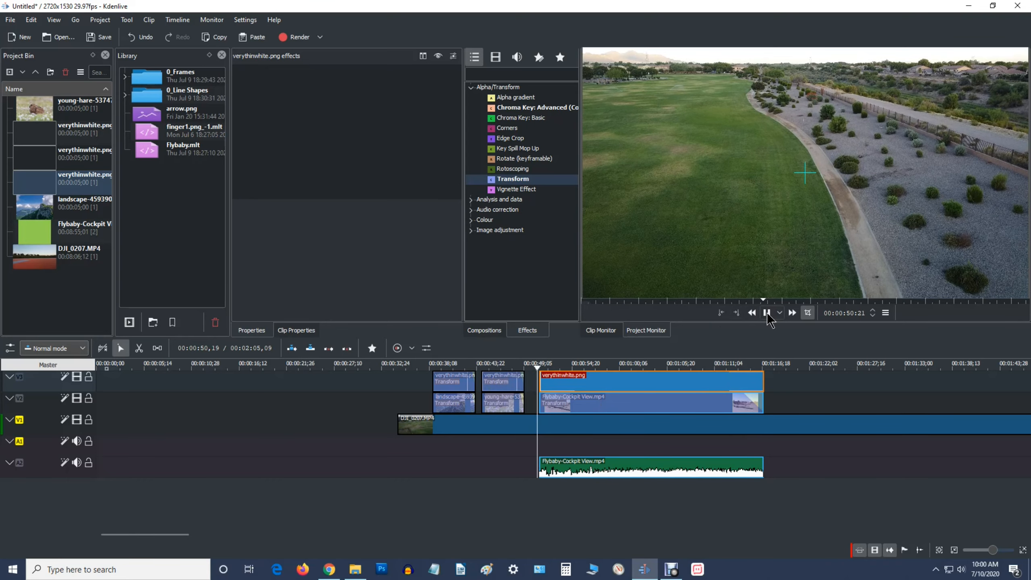
click(767, 313)
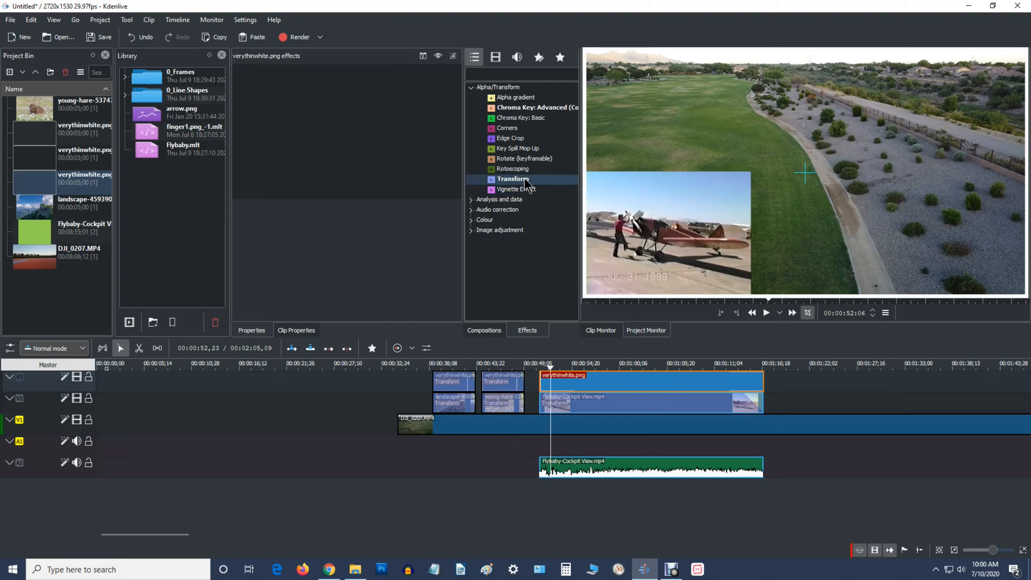
Add the Transform effect to the white frame clip above the Flybaby video and go to its first keyframe.
drag(524, 178, 590, 377)
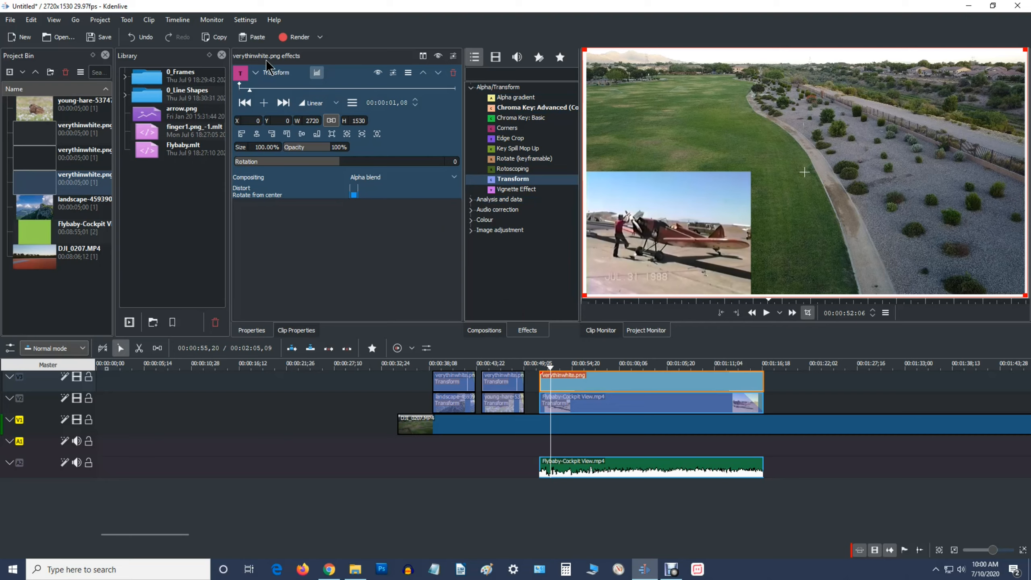
click(240, 88)
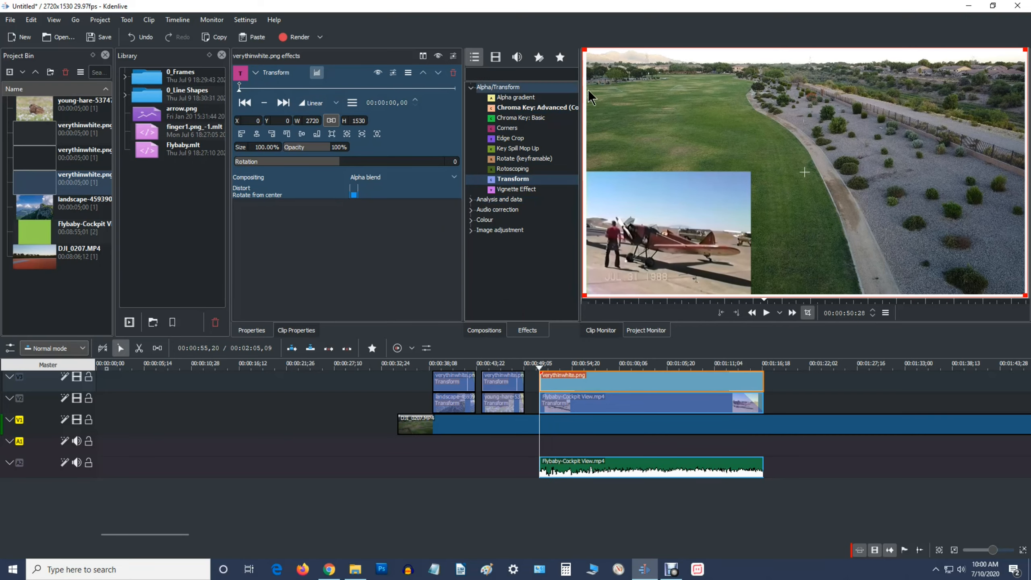
mouse_move(1013, 64)
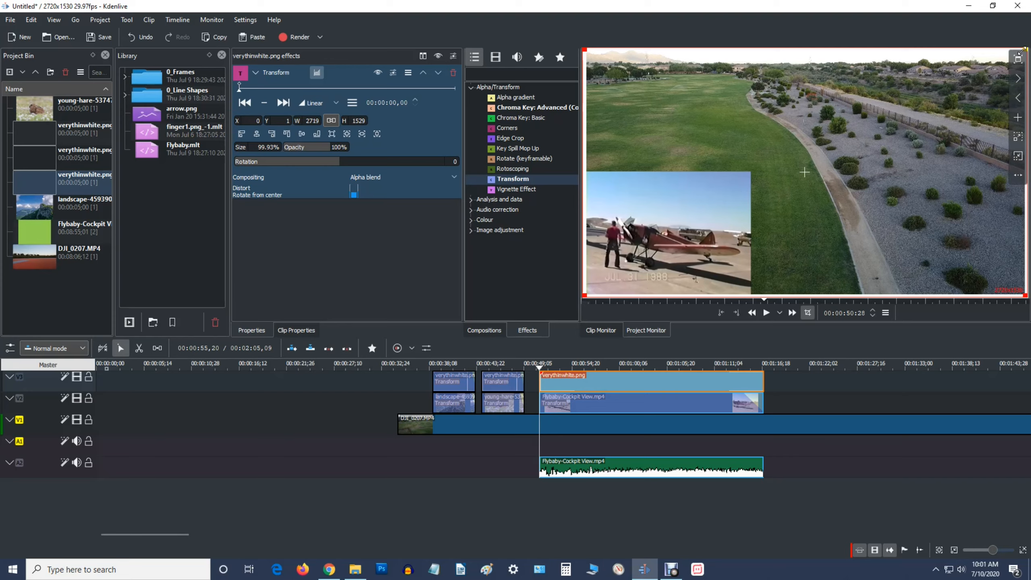
drag(1023, 48, 758, 160)
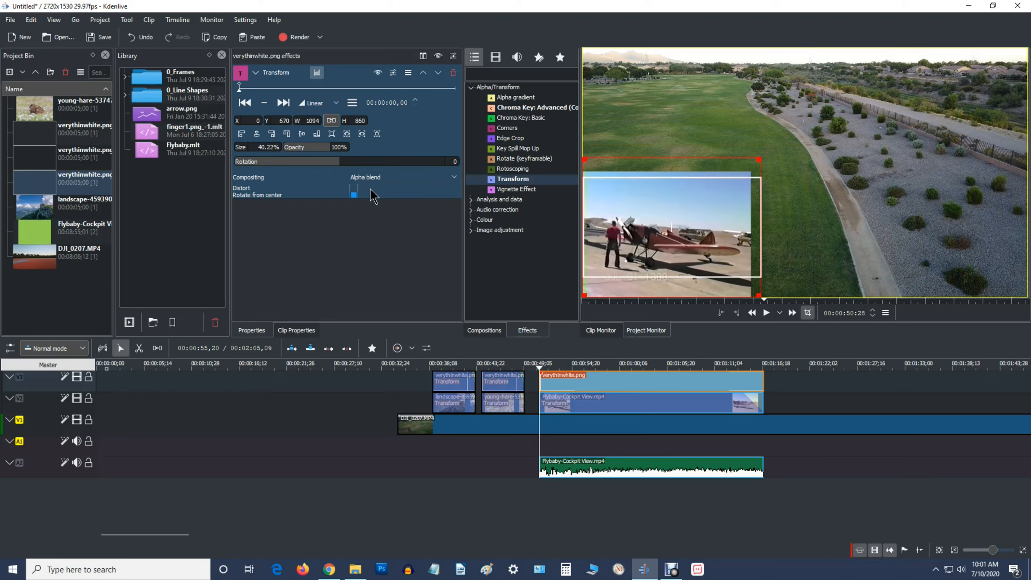
click(353, 194)
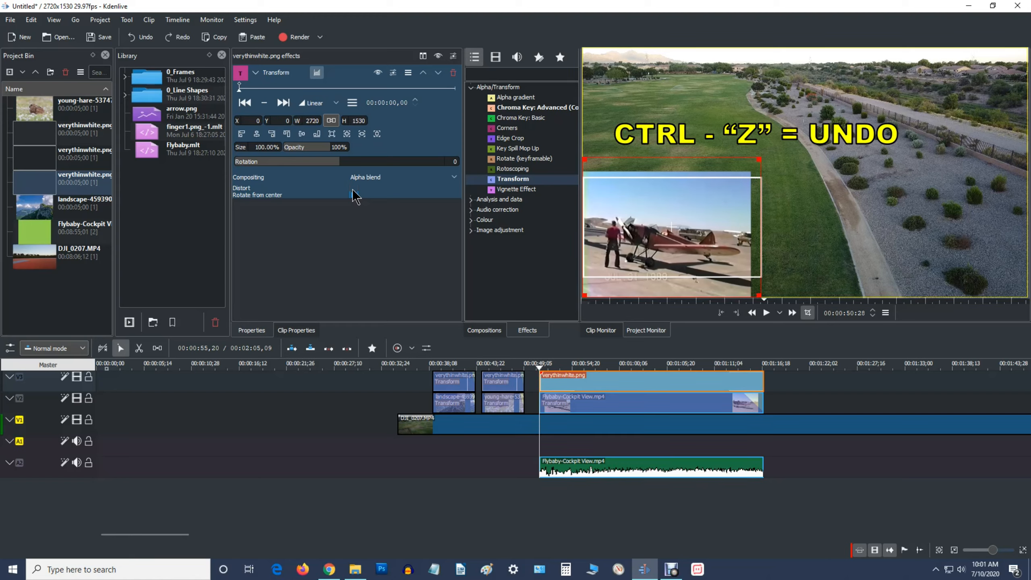
key(ctrl+z)
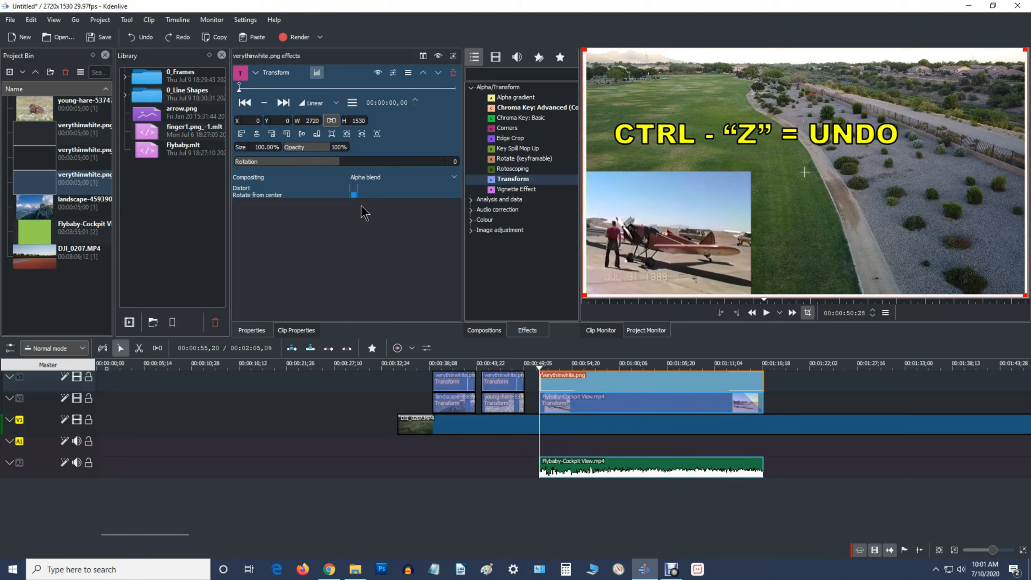
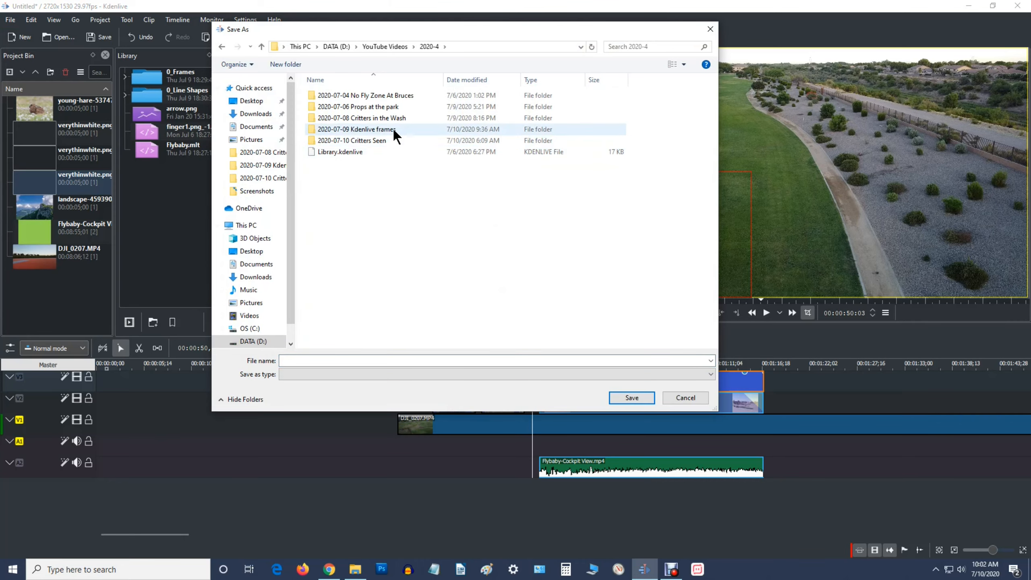
Save the project as demo in the 2020-07-09 Kdenlive frames folder.
double_click(393, 129)
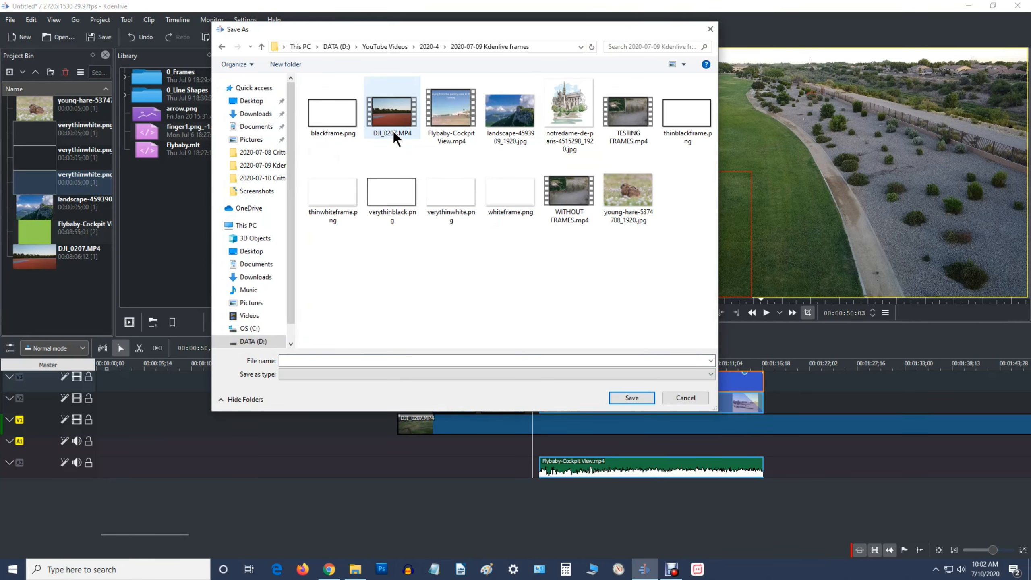
click(341, 359)
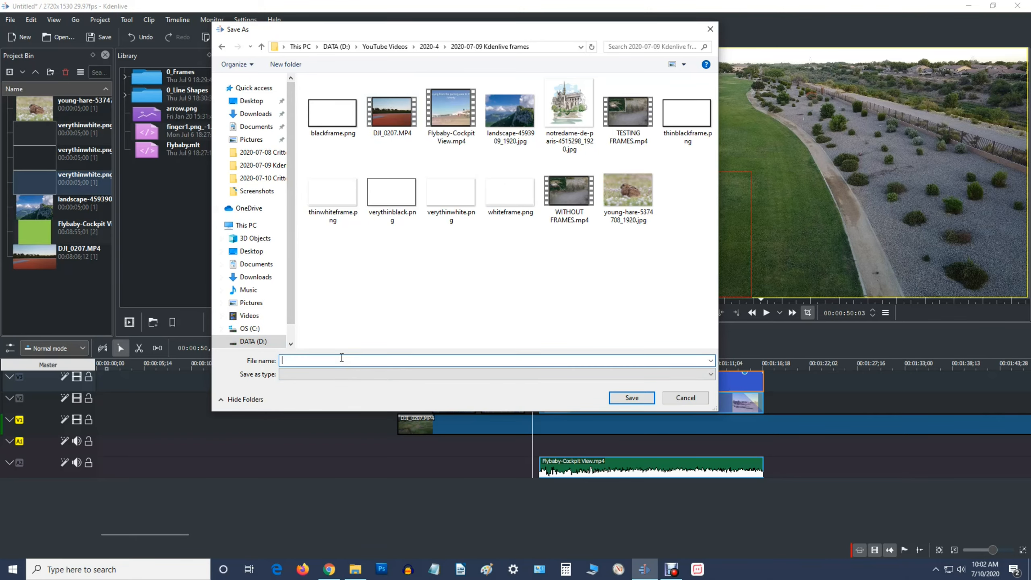
text(demo)
key(Return)
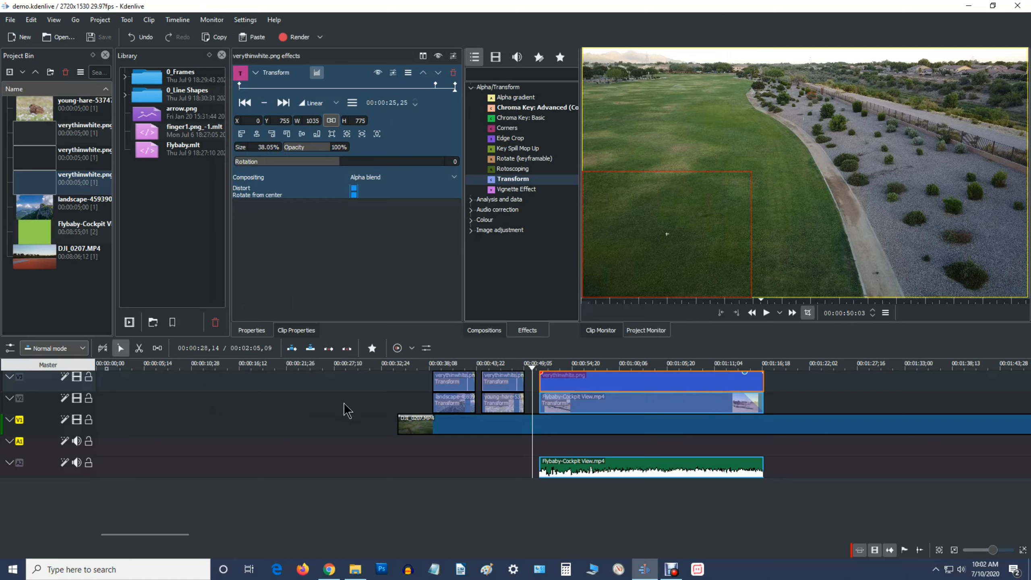
Turn off on-monitor editing and play from about 00:00:50:03 to check the framed Flybaby video and its fade-out.
click(809, 313)
click(765, 316)
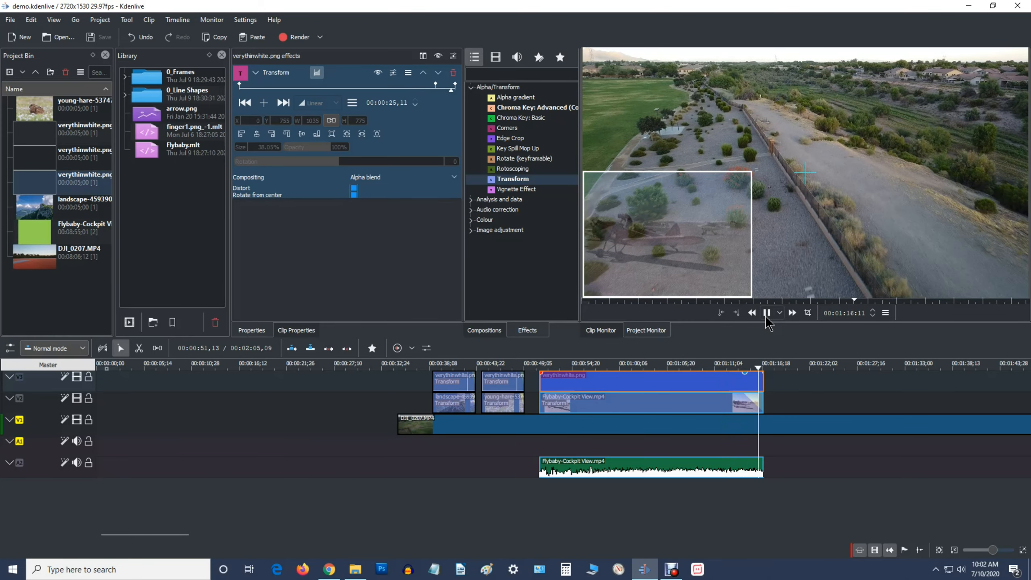
Set the white frame's opacity to 0% at its last keyframe and play the end of the Flybaby overlay to check the fade-out.
click(766, 313)
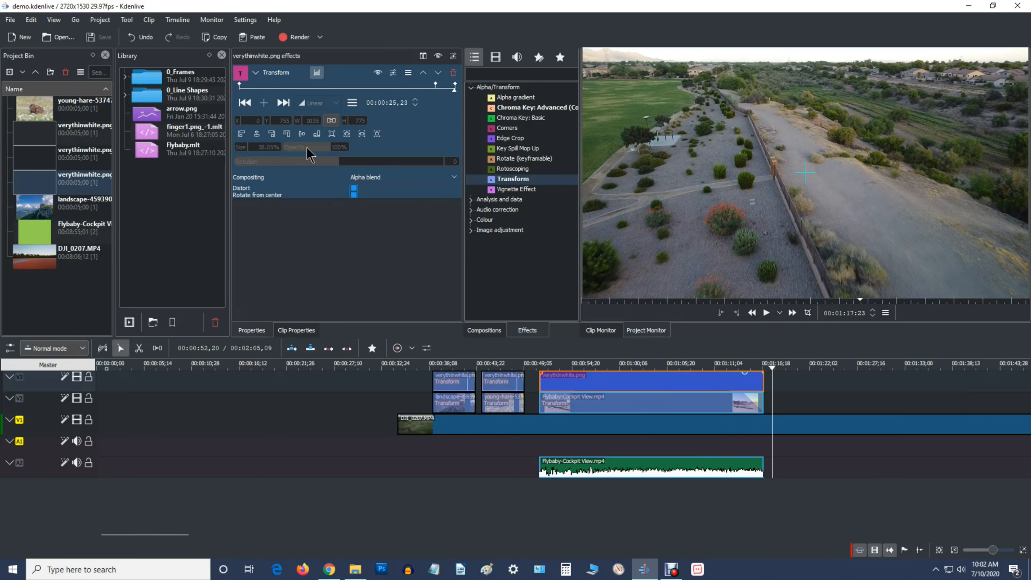
click(455, 86)
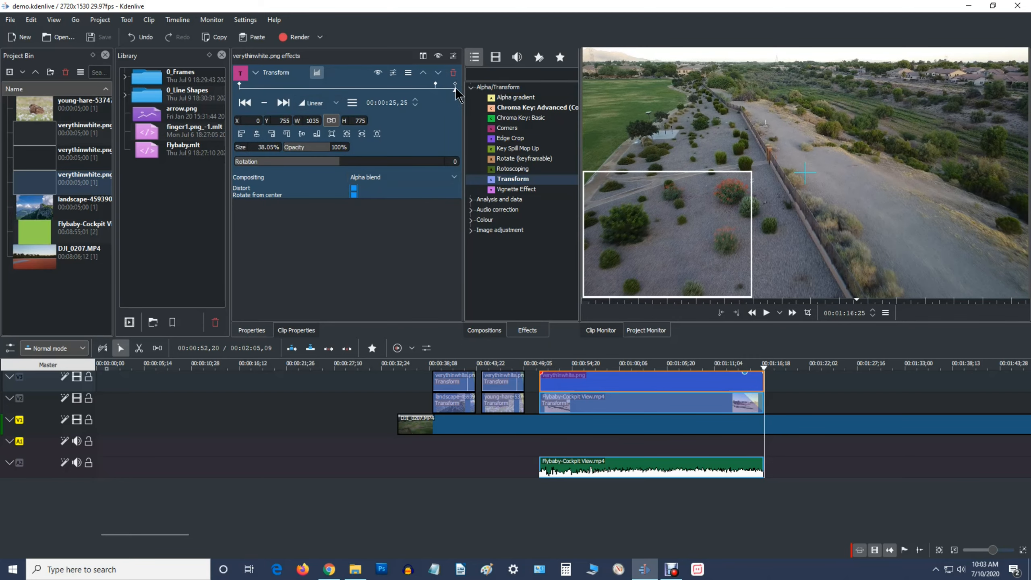
drag(319, 150, 245, 151)
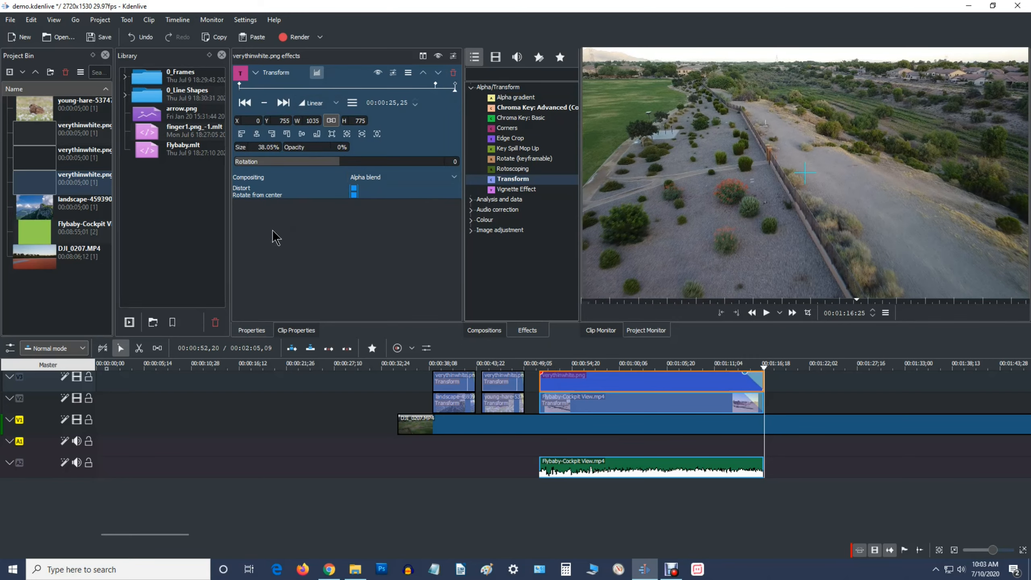
click(731, 366)
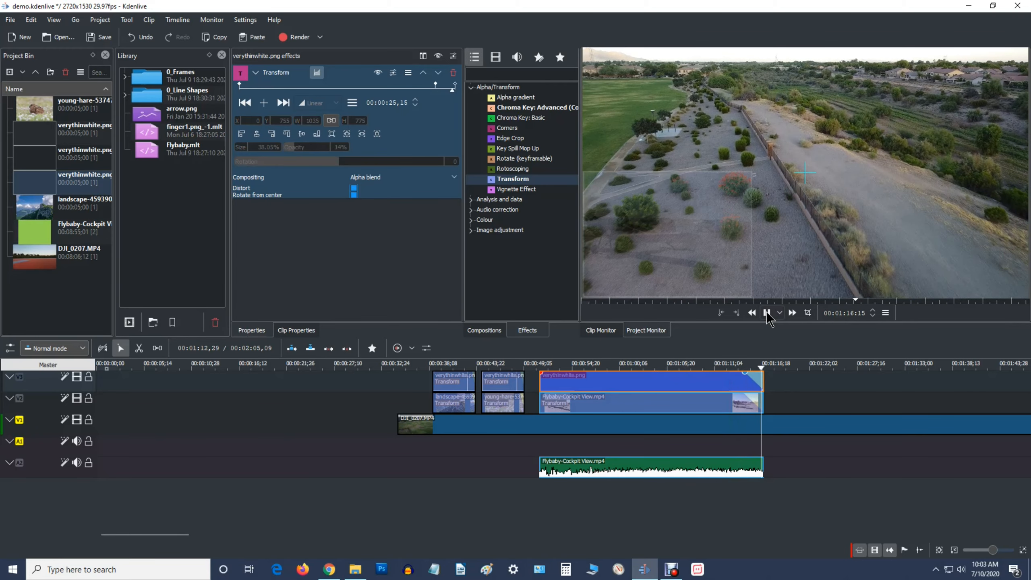
click(767, 312)
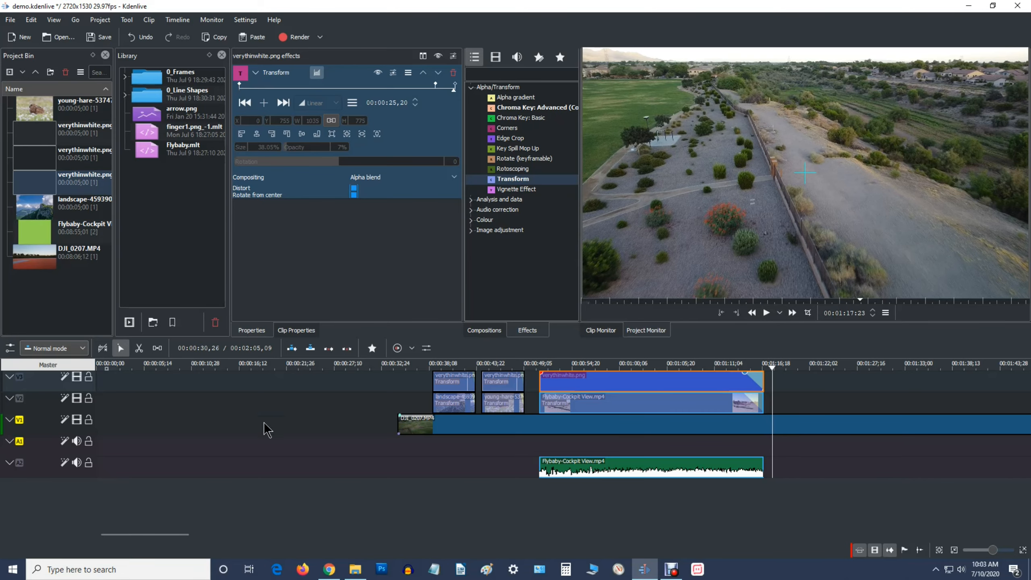
Import the notredame-de-paris image from the 2020-07-09 Kdenlive frames folder and place it after the Flybaby clip on the same track.
click(354, 569)
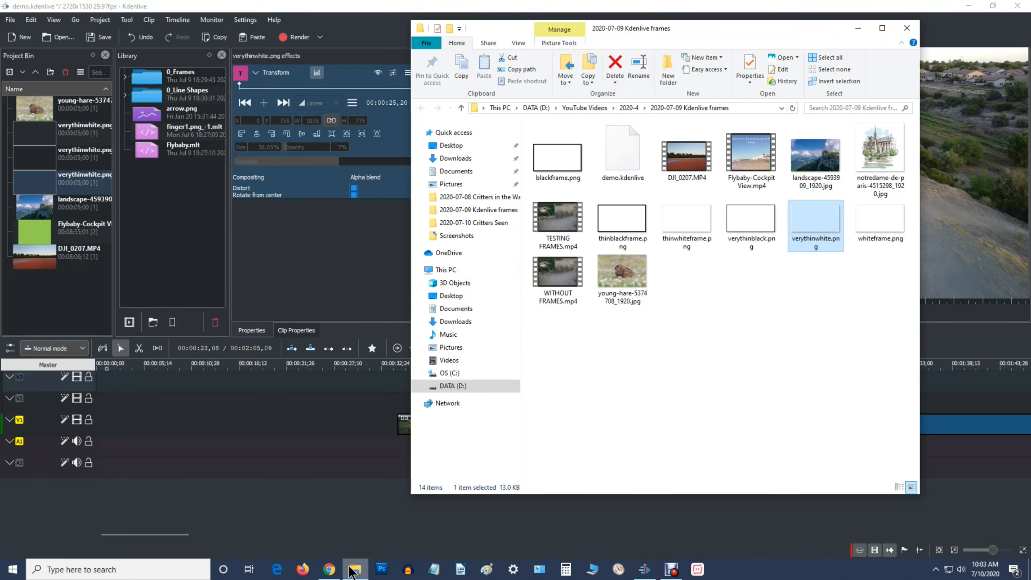
click(881, 146)
drag(881, 146, 64, 327)
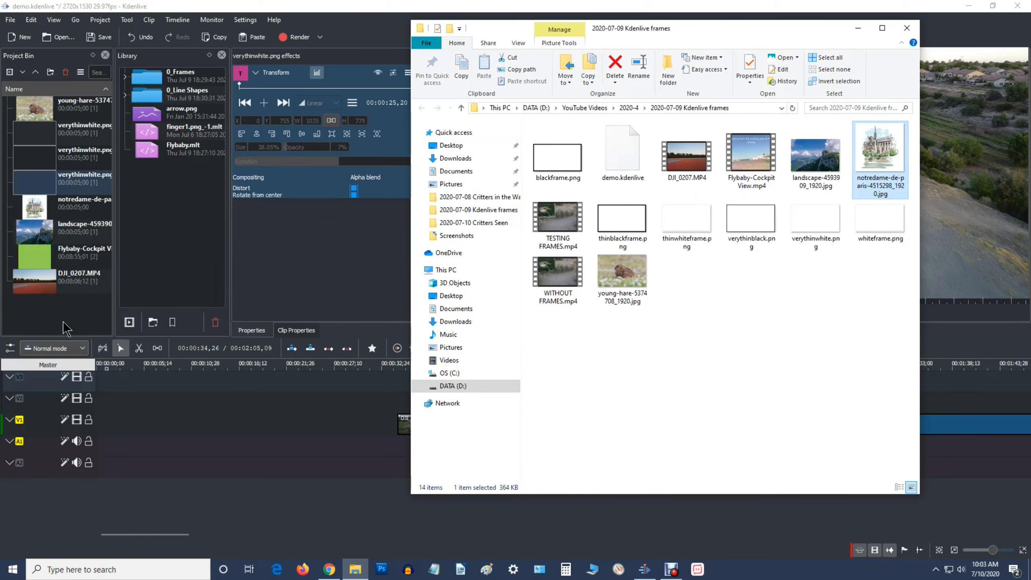
click(64, 327)
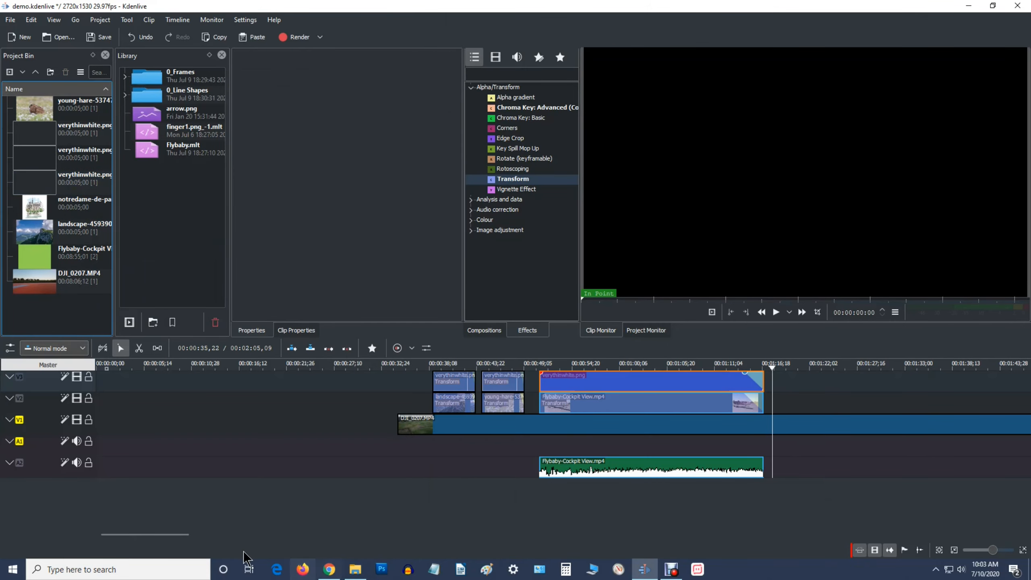
scroll(184, 546, down, 5)
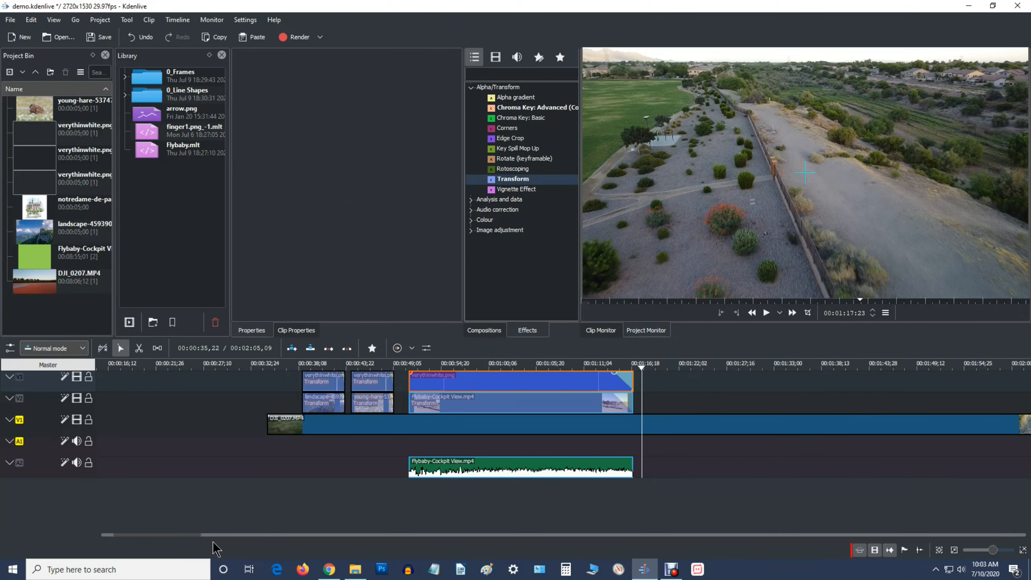
scroll(214, 548, down, 5)
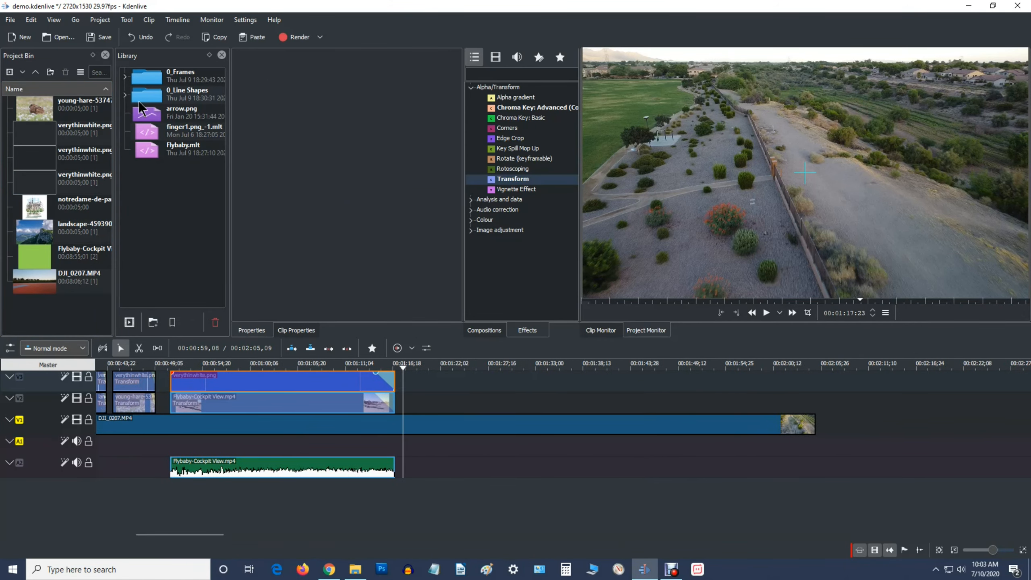
drag(35, 209, 427, 403)
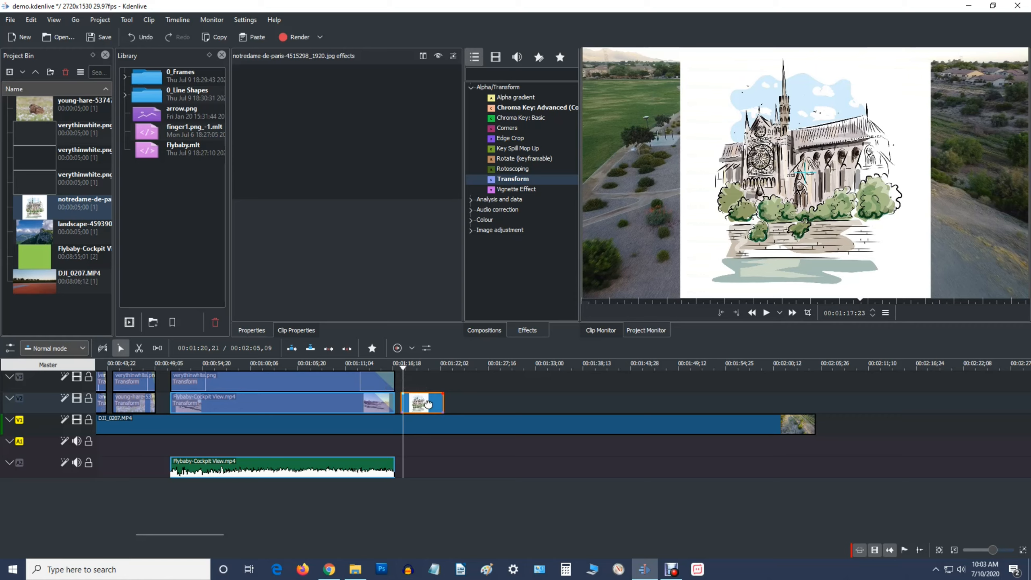
Add the Transform effect to the Notre Dame clip and, at its first keyframe, shrink the image to about 901 × 912 in the upper-left corner.
drag(521, 187, 422, 404)
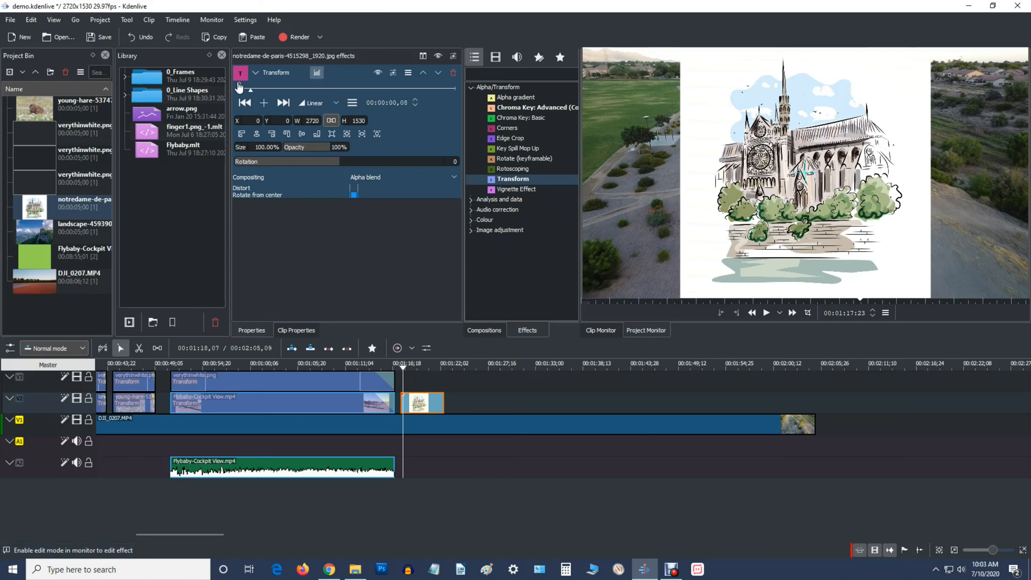
click(239, 88)
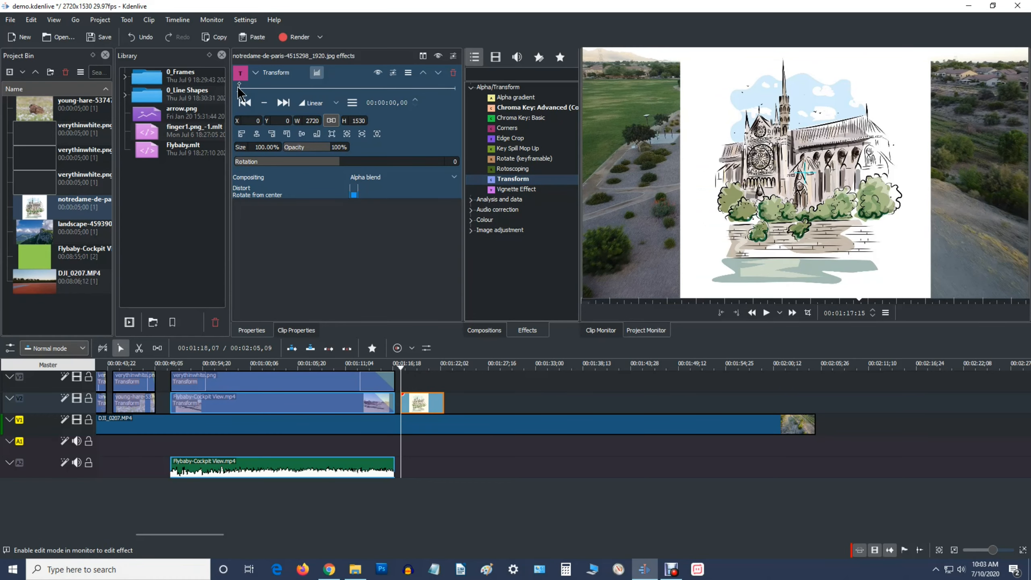
click(808, 313)
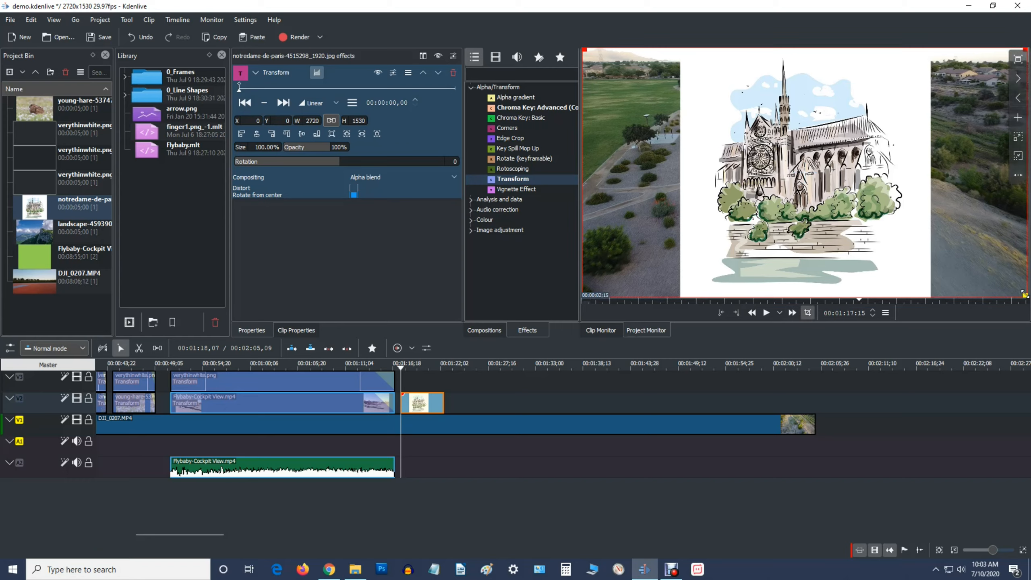
drag(1023, 295, 727, 194)
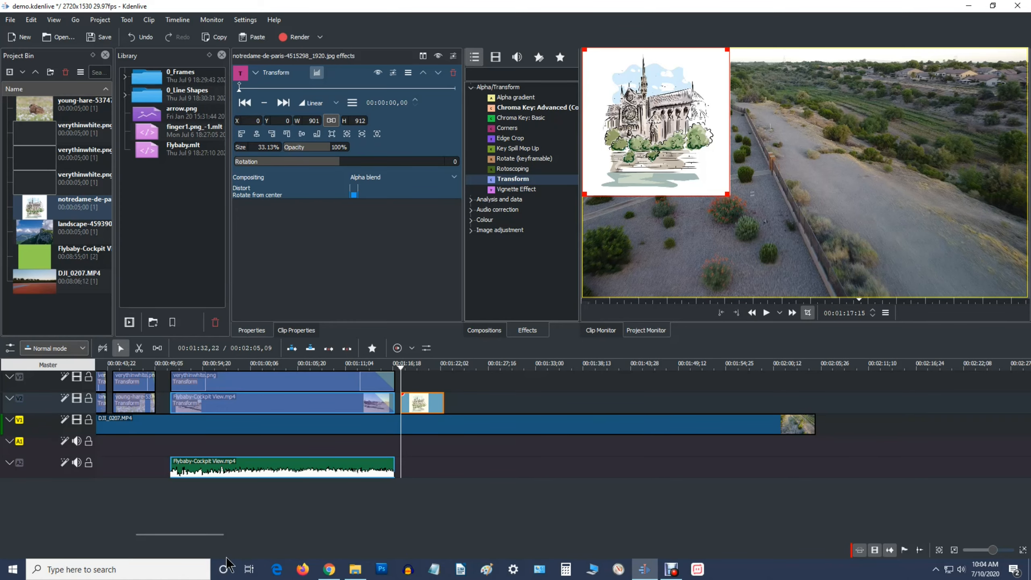
Import verythinblack.png from the frames folder and place it on the track directly above the Notre Dame clip.
click(356, 569)
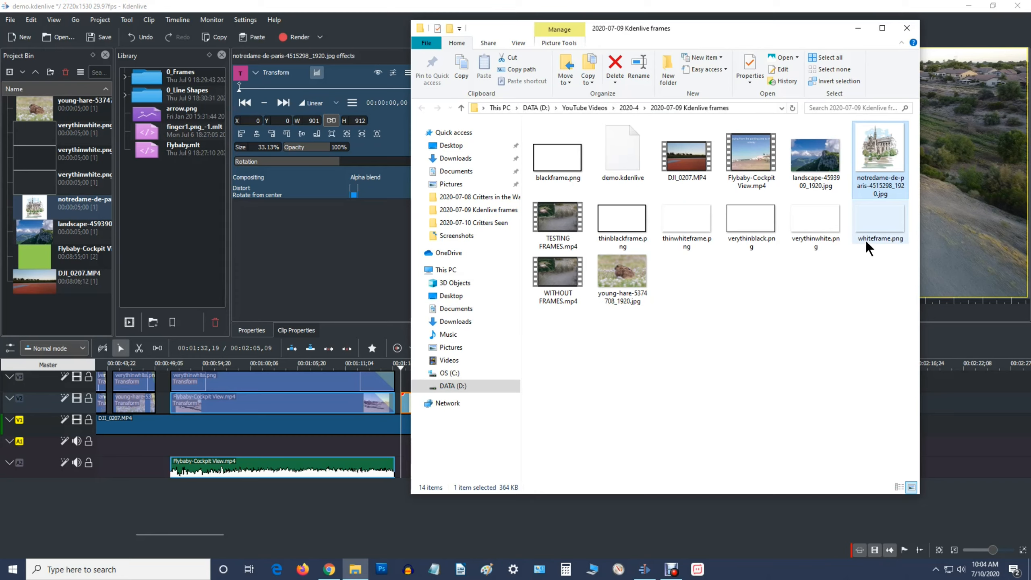
drag(748, 208, 80, 329)
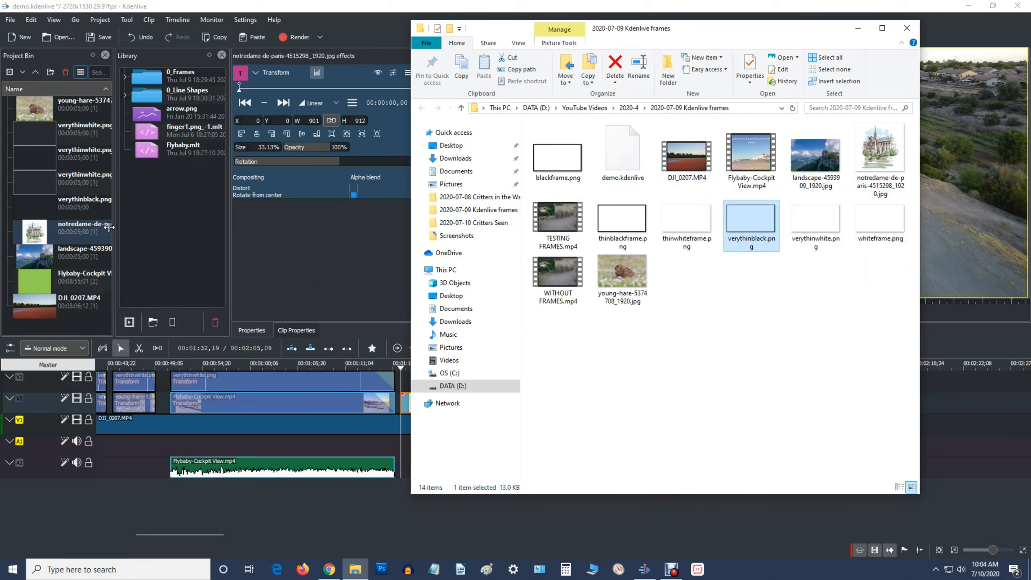
click(41, 207)
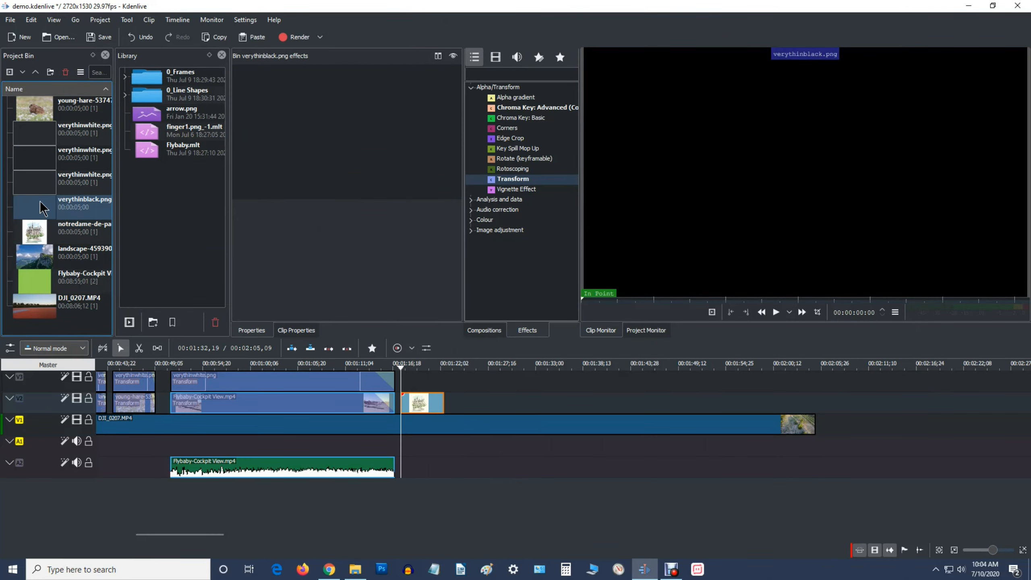
drag(420, 364, 425, 383)
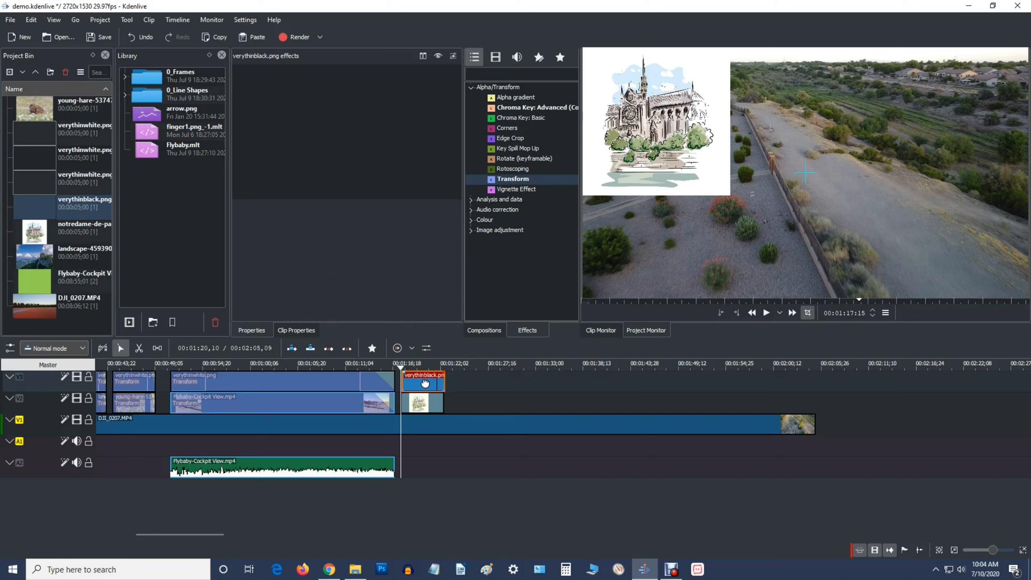
Add the Transform effect to the black frame, enable Distort, and resize it to about 904 × 925 around the Notre Dame image.
drag(445, 275, 420, 381)
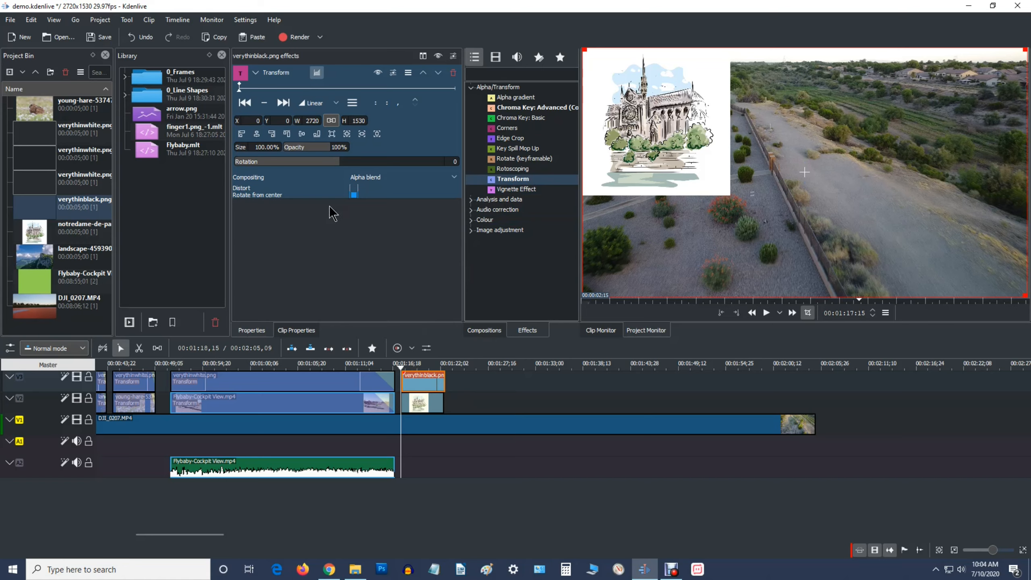
click(356, 187)
click(240, 86)
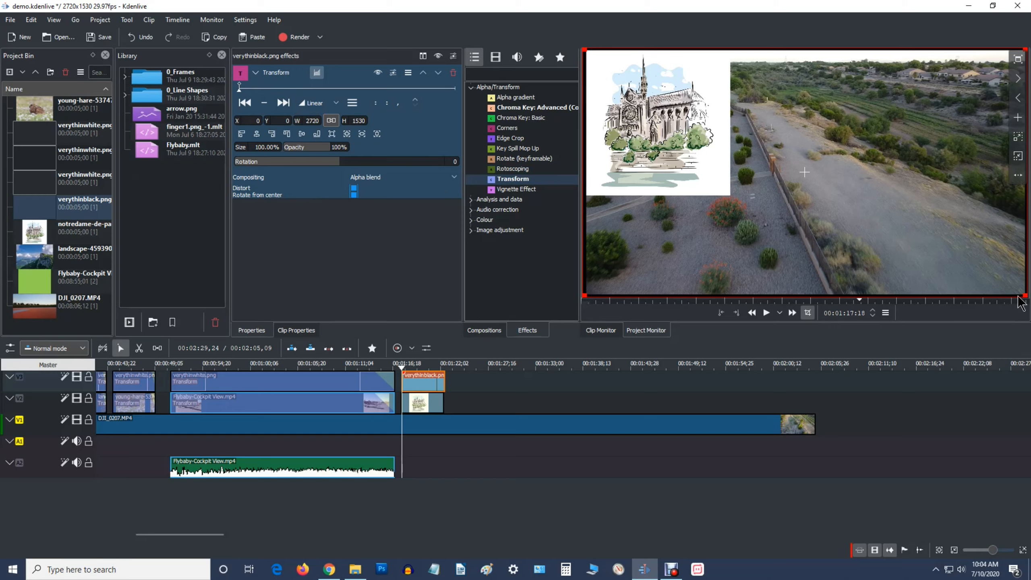
drag(1025, 296, 726, 196)
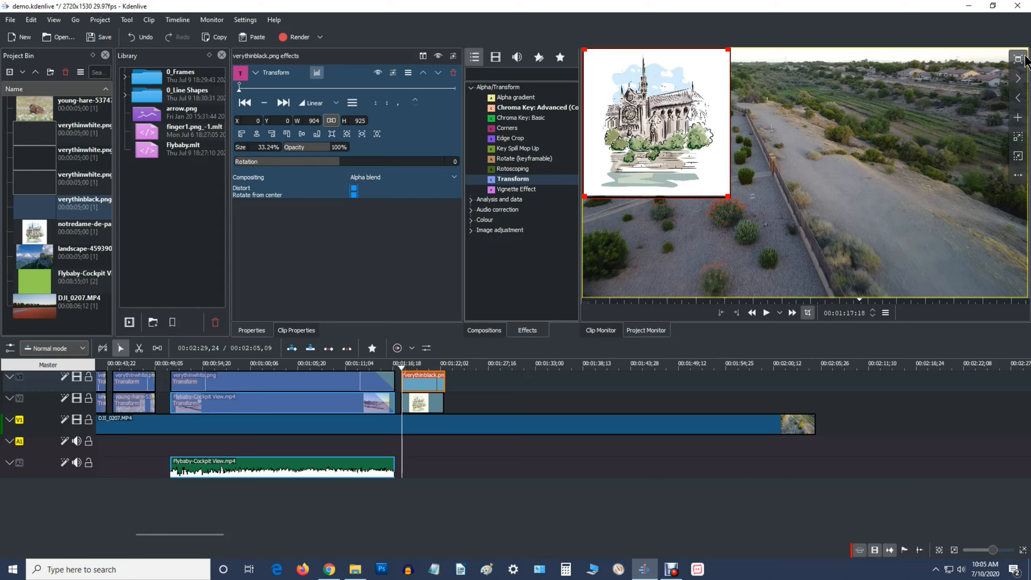
Inspect the black frame's fit in full screen, then adjust its size to about 910 × 928.
click(1023, 59)
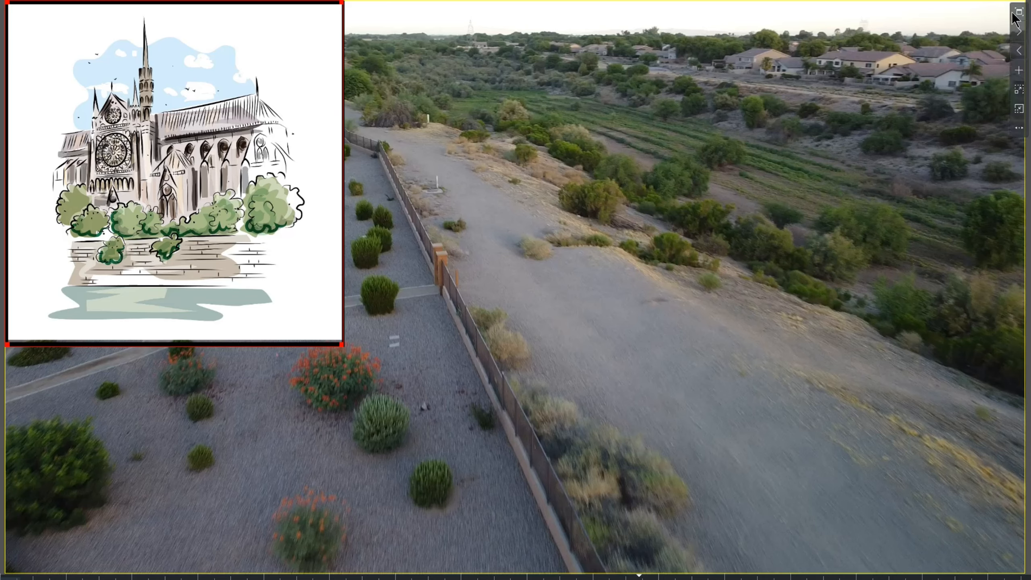
click(1025, 14)
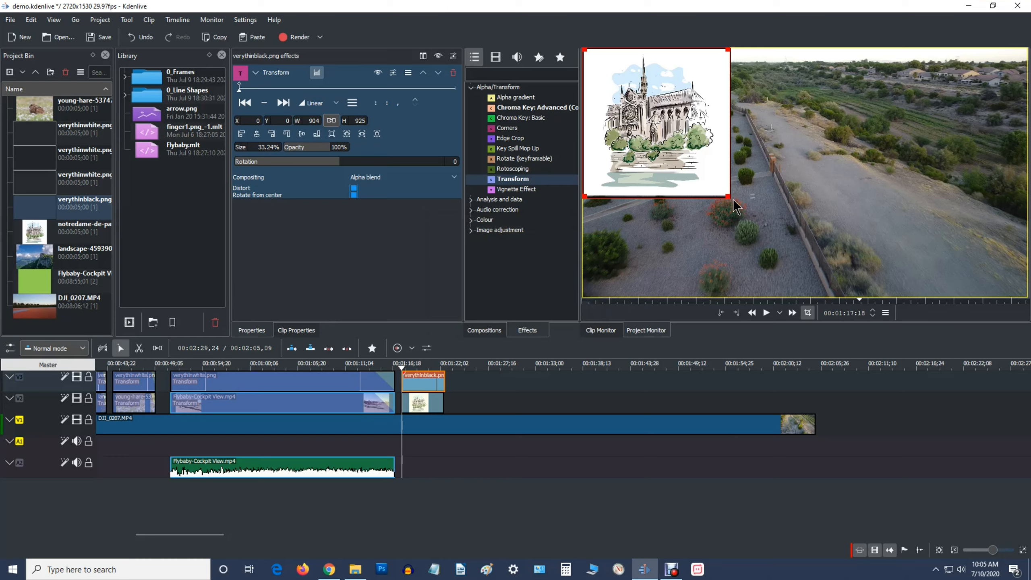
drag(727, 195, 729, 197)
drag(729, 197, 729, 197)
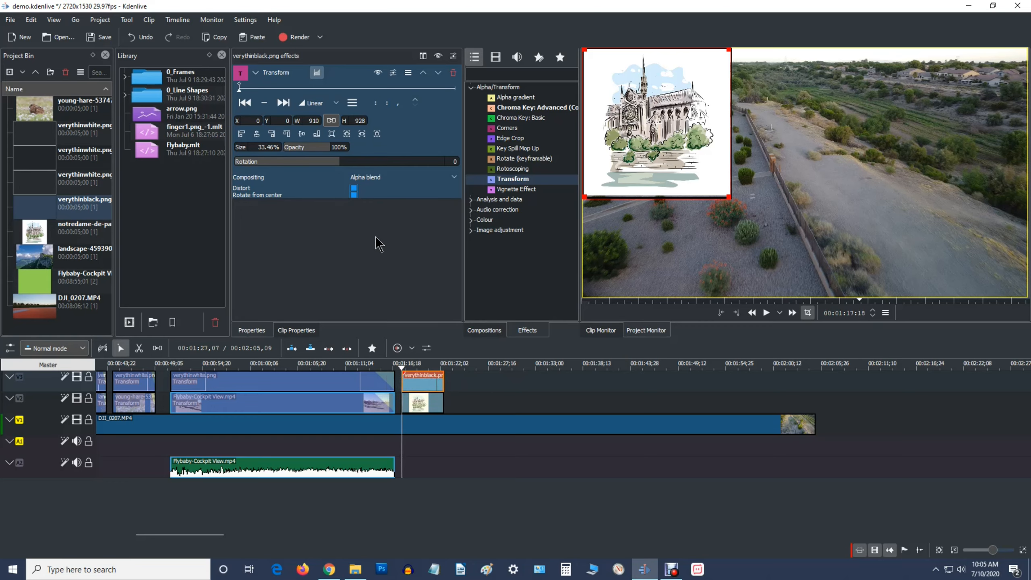
Add Transform keyframes to the black frame at 00:00:04,13 and 00:00:04,25, with opacity 0% at the last one.
click(438, 89)
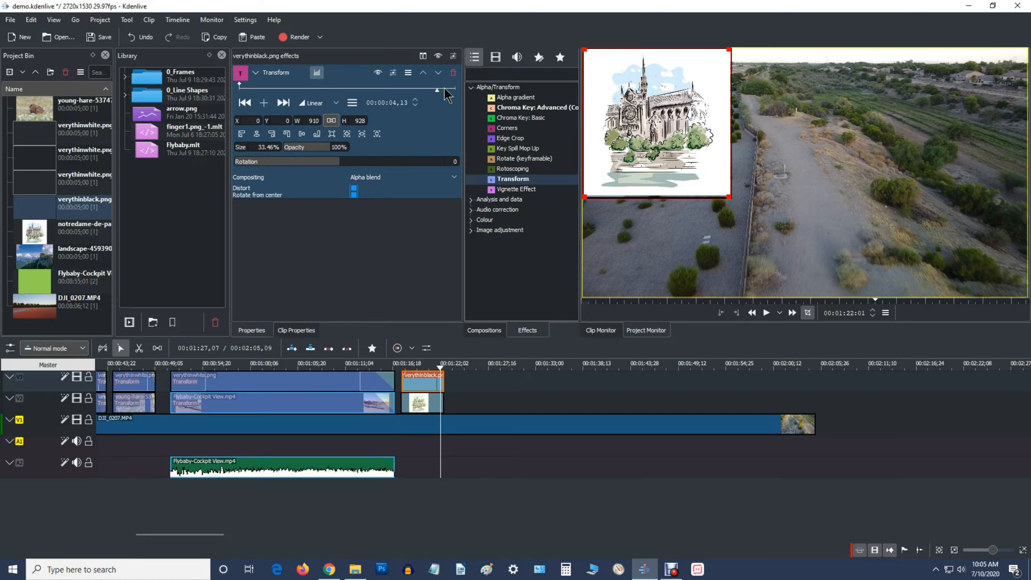
click(264, 103)
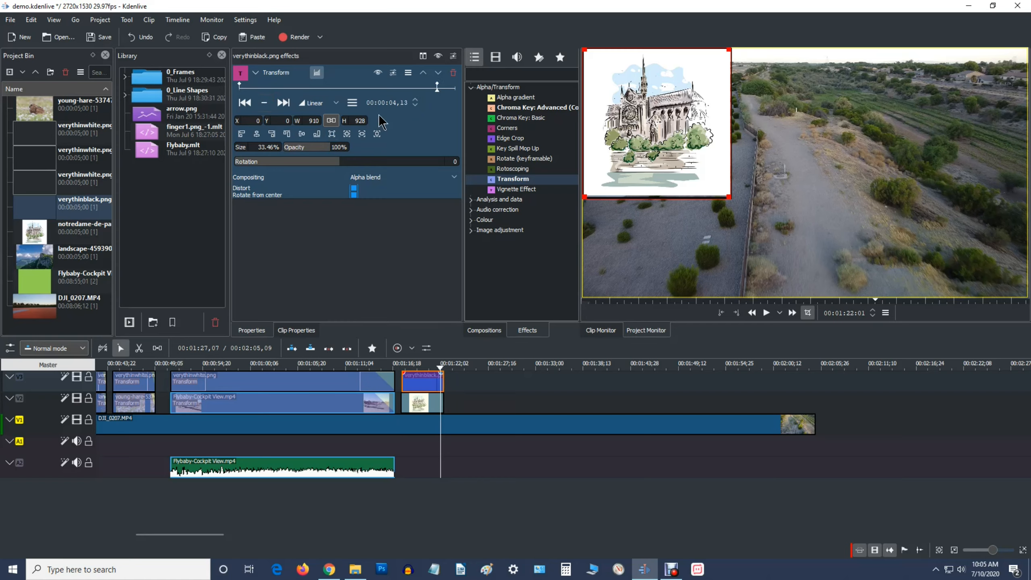
click(452, 89)
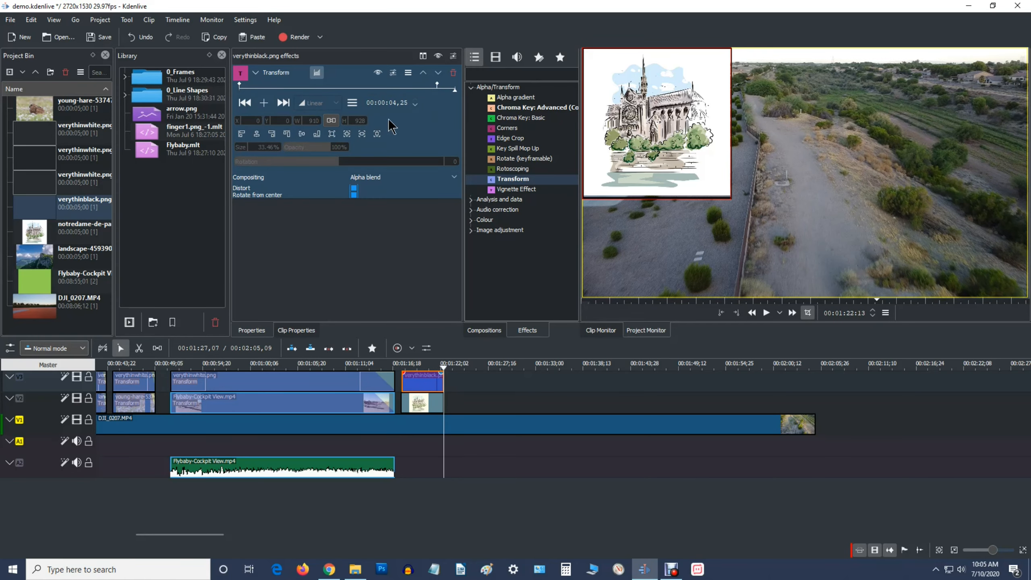
click(264, 103)
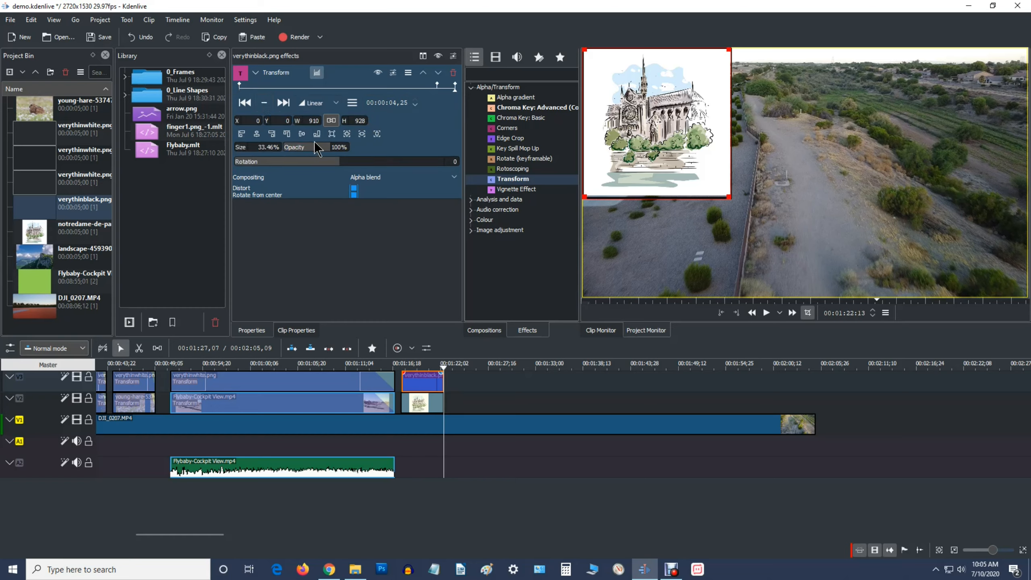
drag(327, 152, 248, 155)
Play from about 00:01:17:03 to check the Notre Dame overlay with its black frame and fade-out.
click(398, 365)
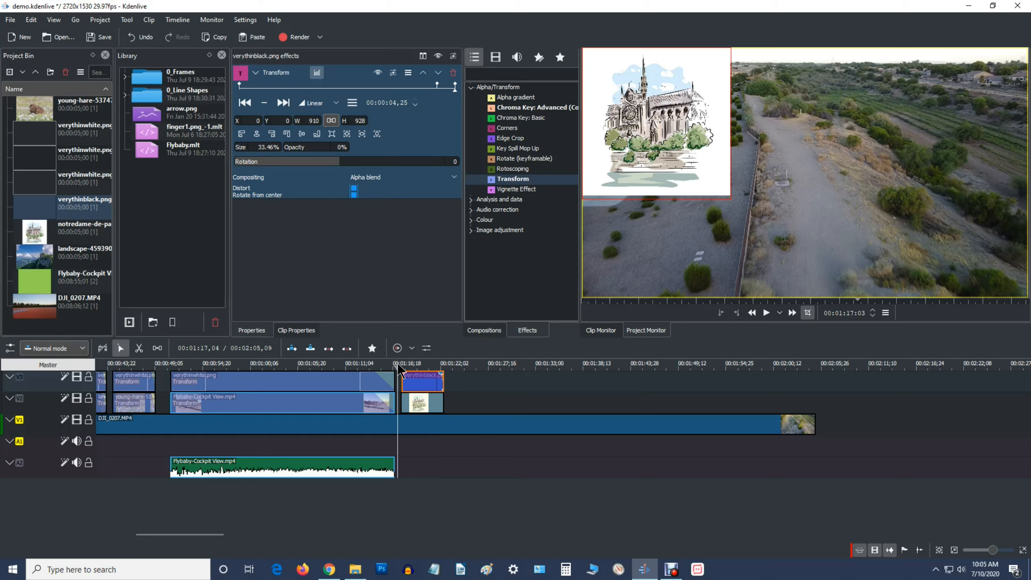
click(765, 312)
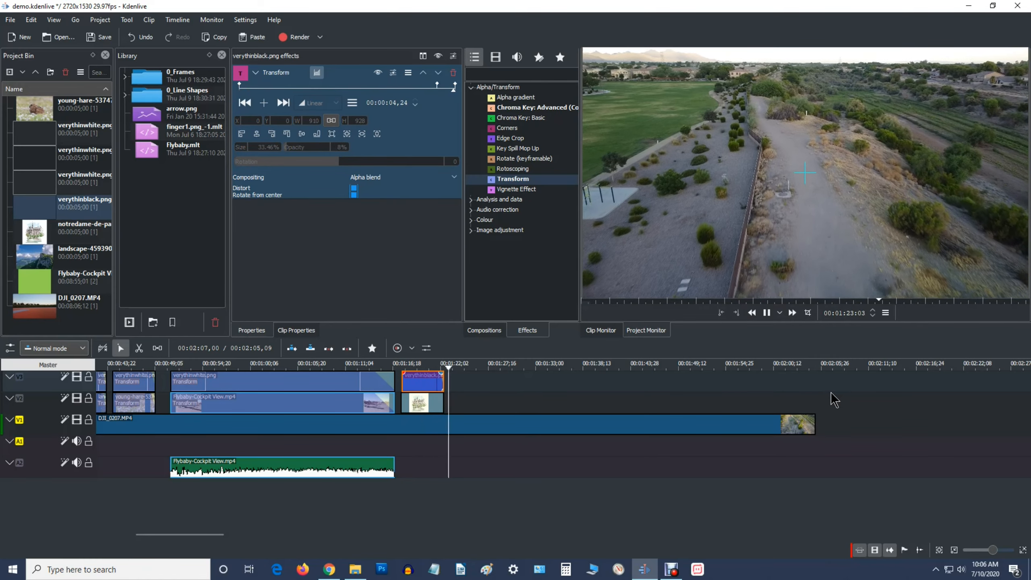
click(767, 312)
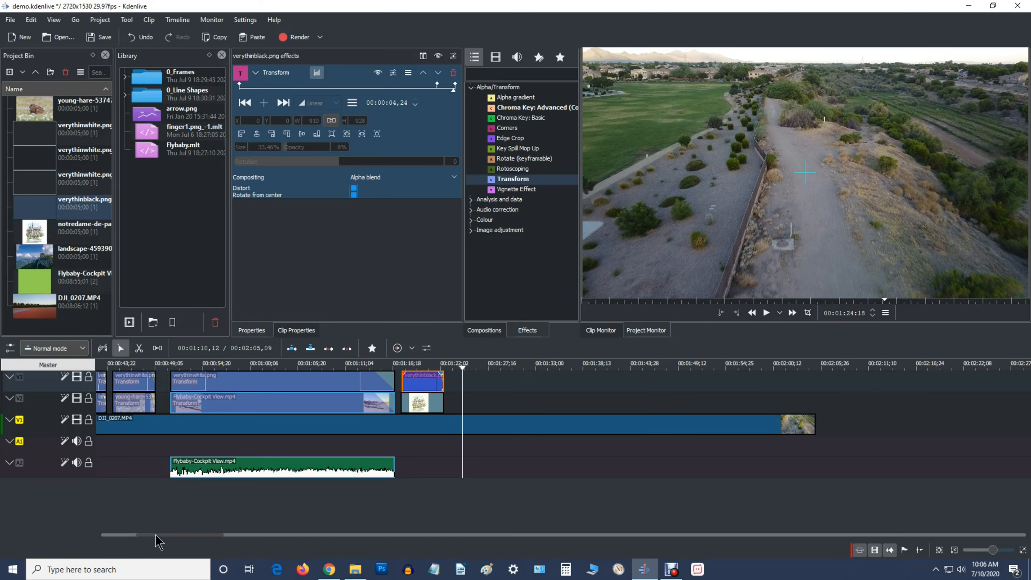
Save the project and play the timeline from about 00:00:37:03 through all four framed overlays.
drag(166, 537, 141, 540)
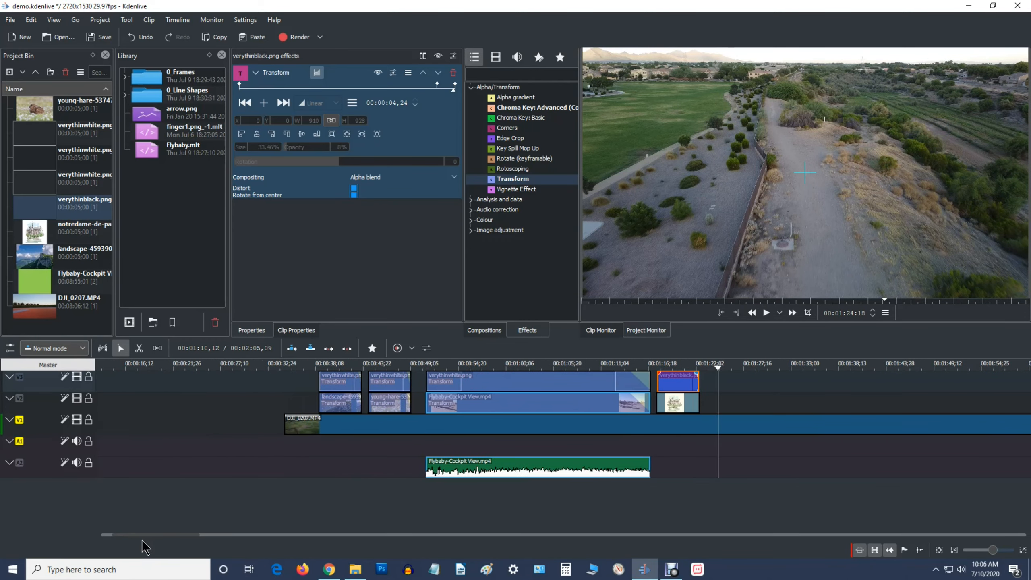
click(306, 370)
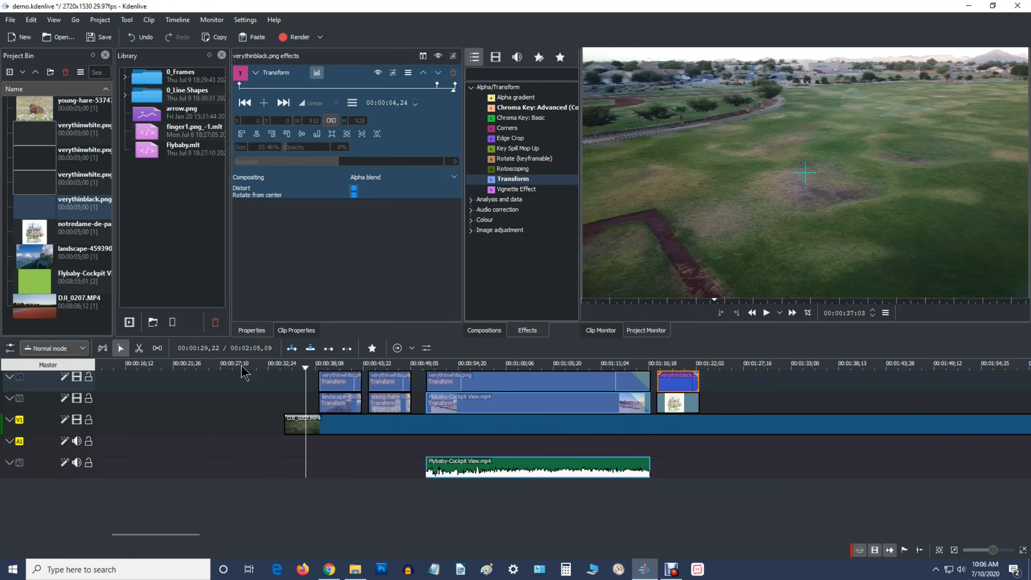
key(ctrl+s)
click(767, 312)
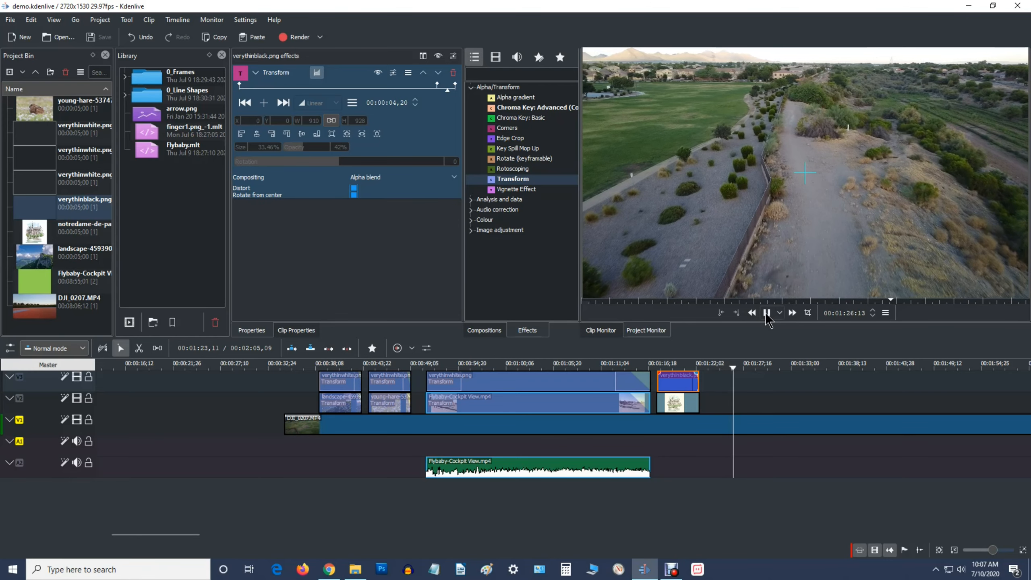
click(765, 312)
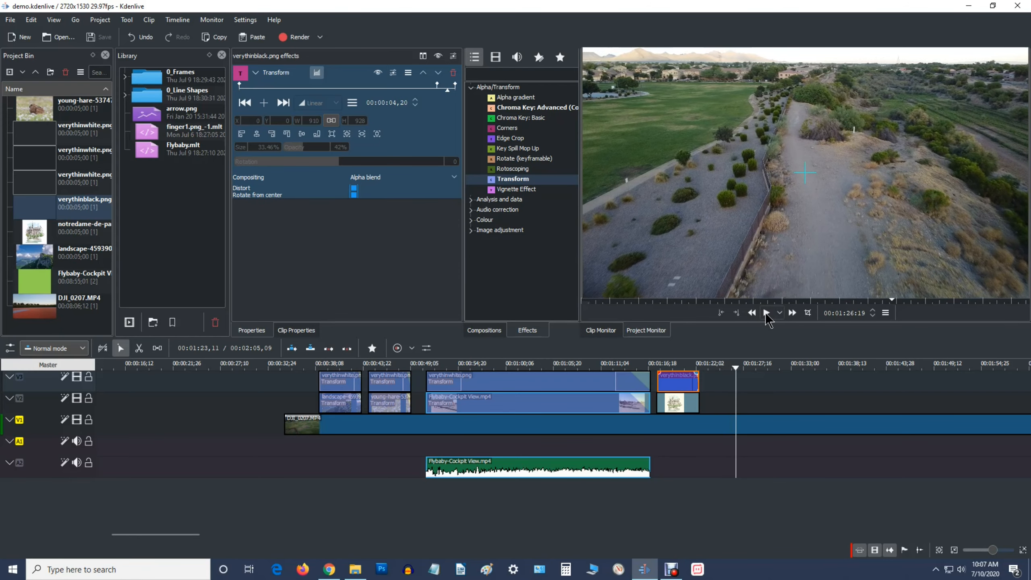